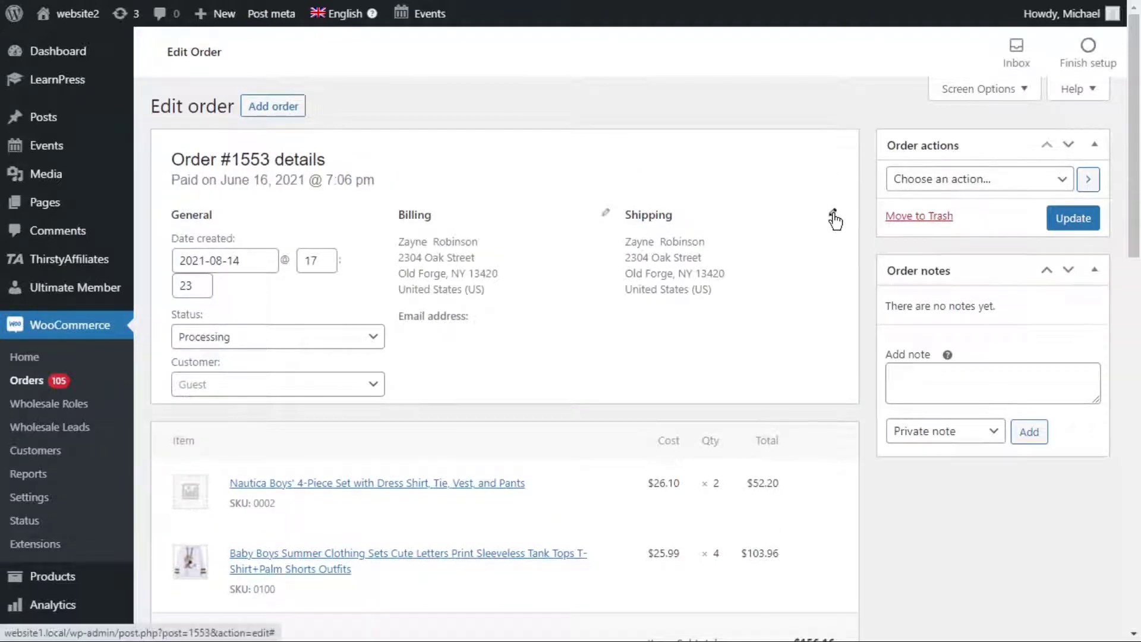
Replace the order's shipping street, city (Bristol) and postcode, set state to Connecticut, and save.
click(832, 214)
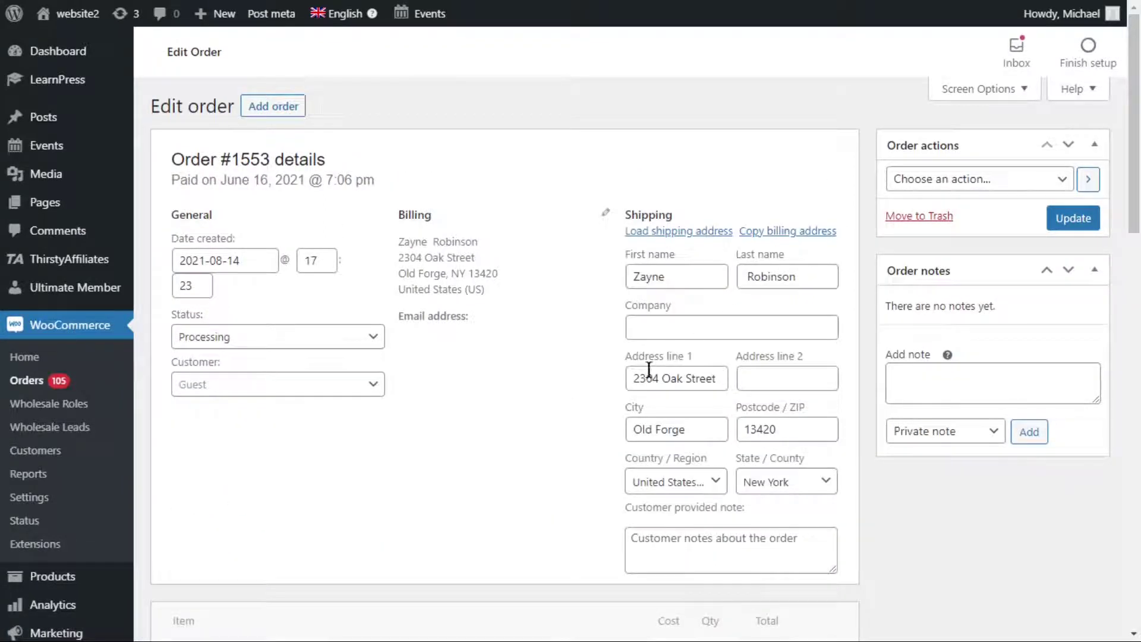
drag(628, 380, 740, 384)
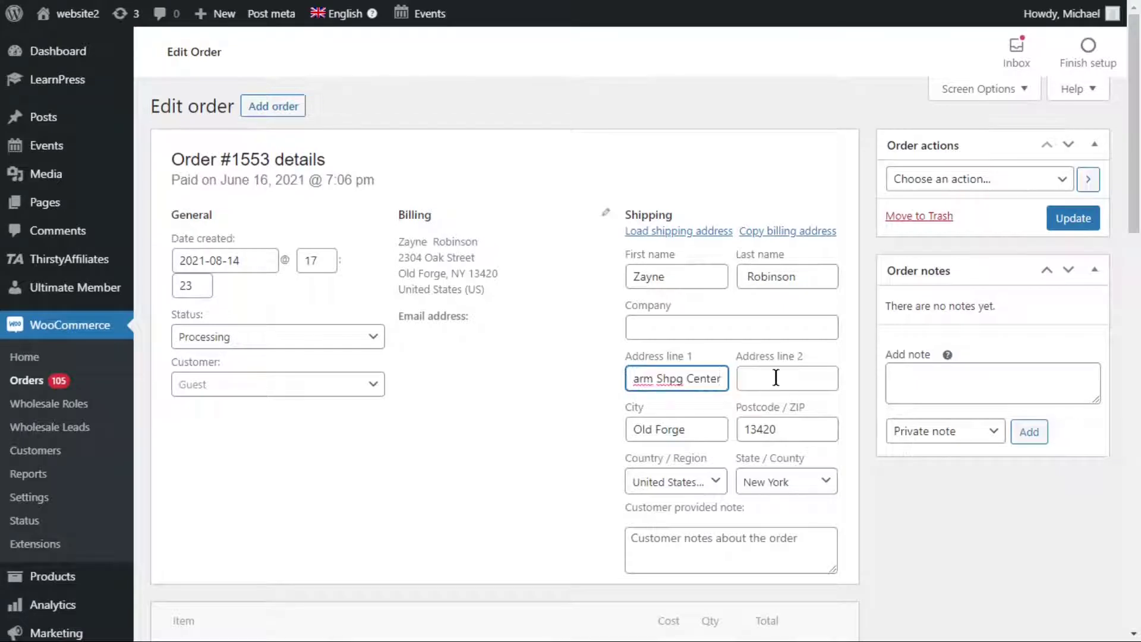
drag(688, 429, 625, 425)
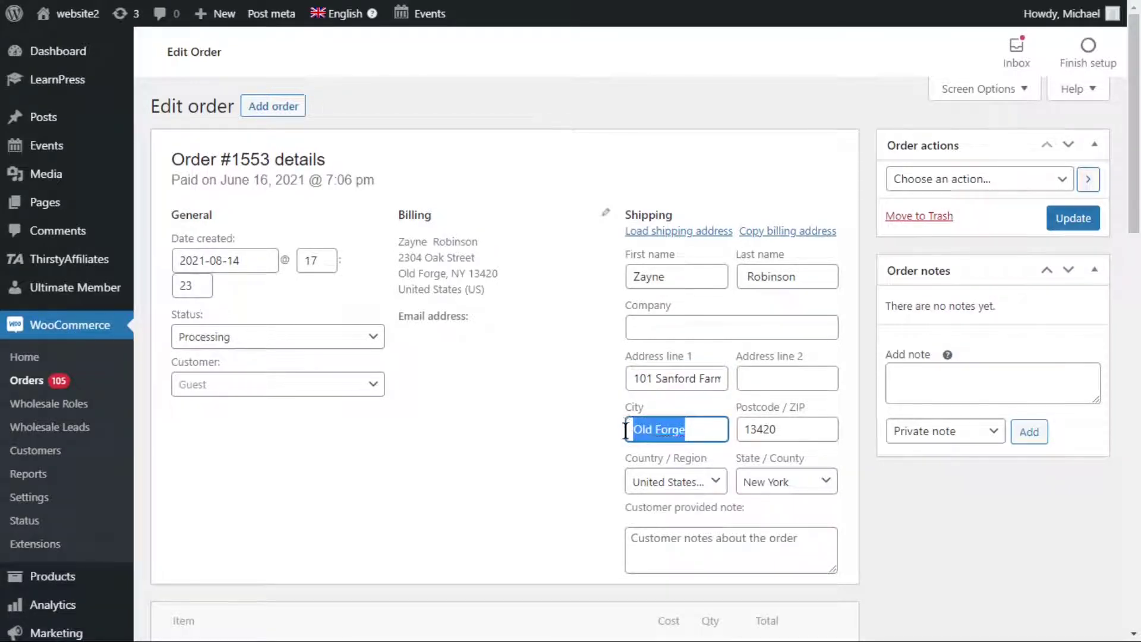
text(Bristol)
drag(782, 429, 740, 432)
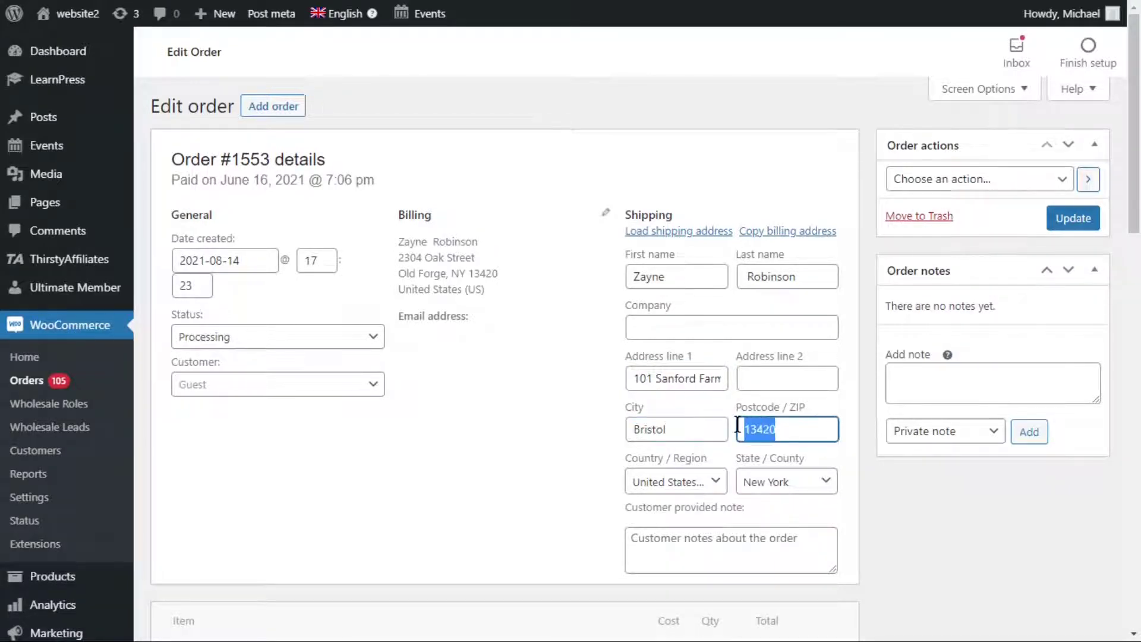
text(06010)
click(826, 481)
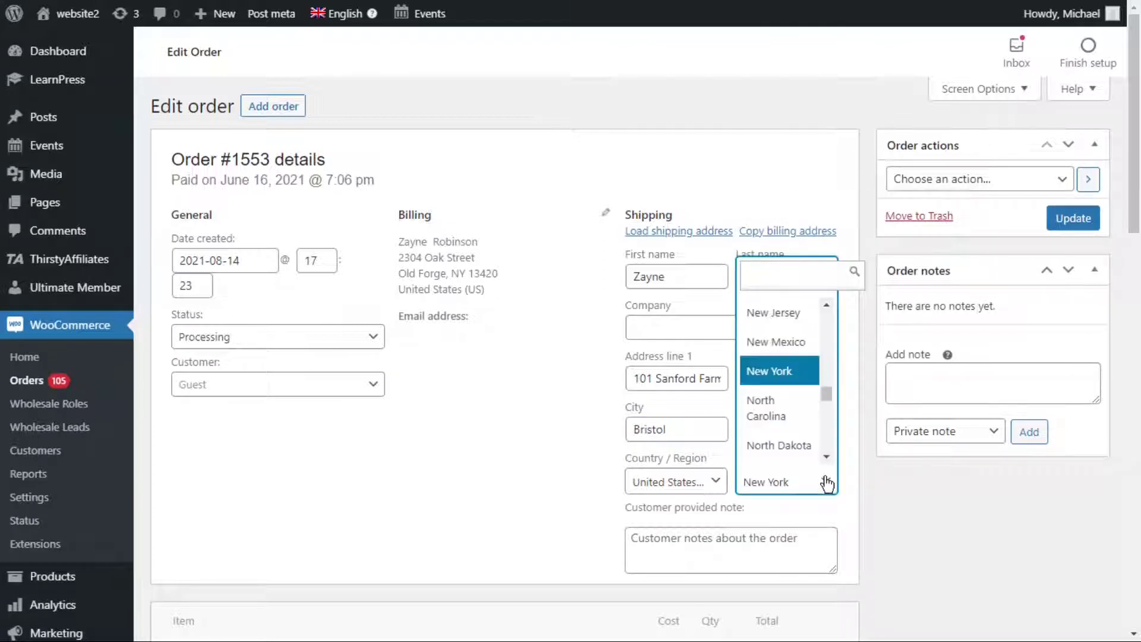
text(conn)
key(Return)
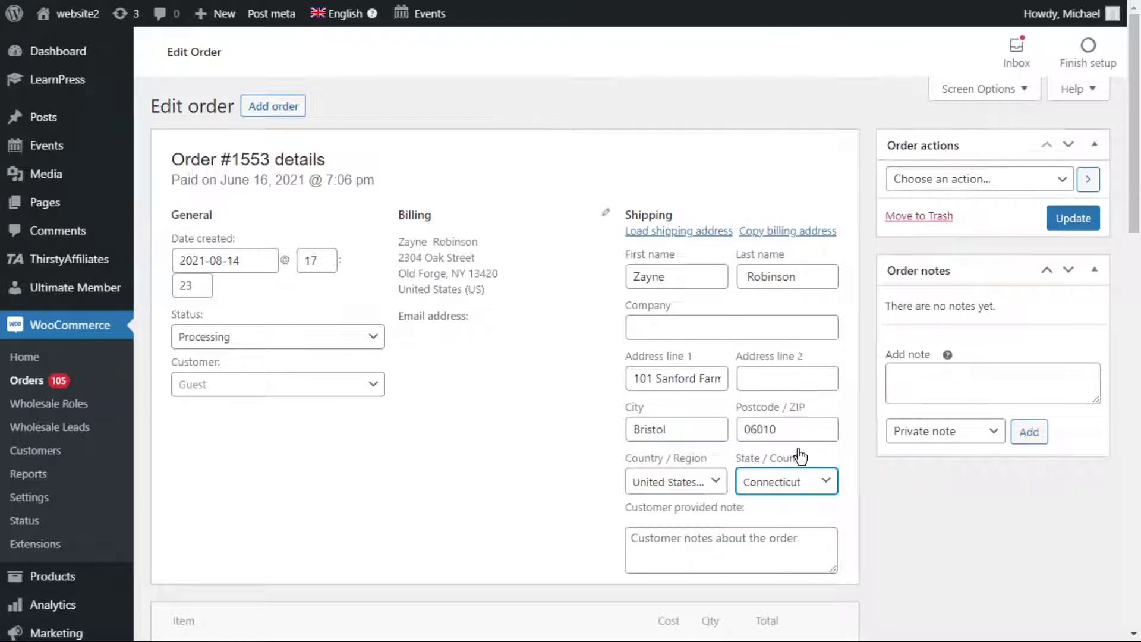
click(1073, 218)
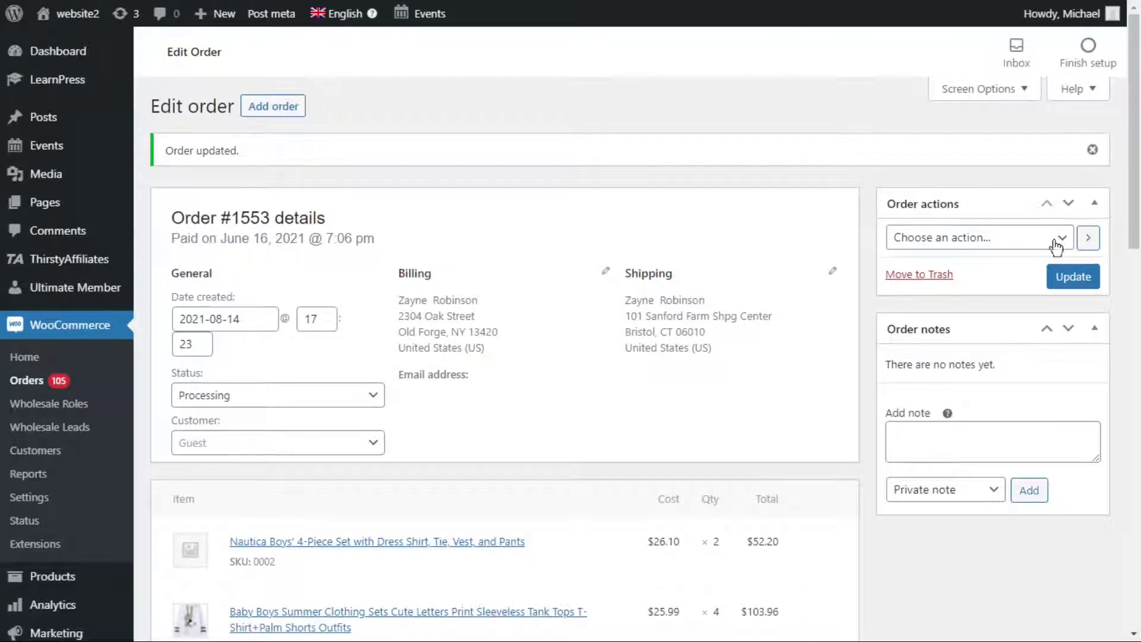
Open WP Sheet Editor's Edit Orders spreadsheet listing the 254 shop orders.
scroll(94, 520, down, 1)
scroll(94, 520, down, 15)
mouse_move(77, 591)
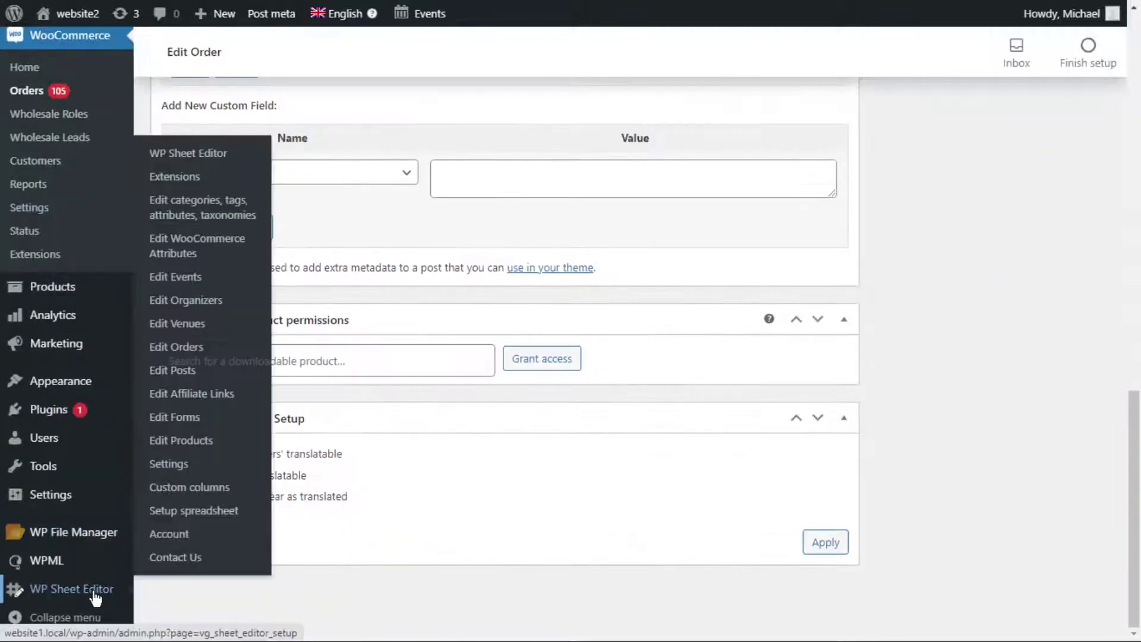
click(190, 350)
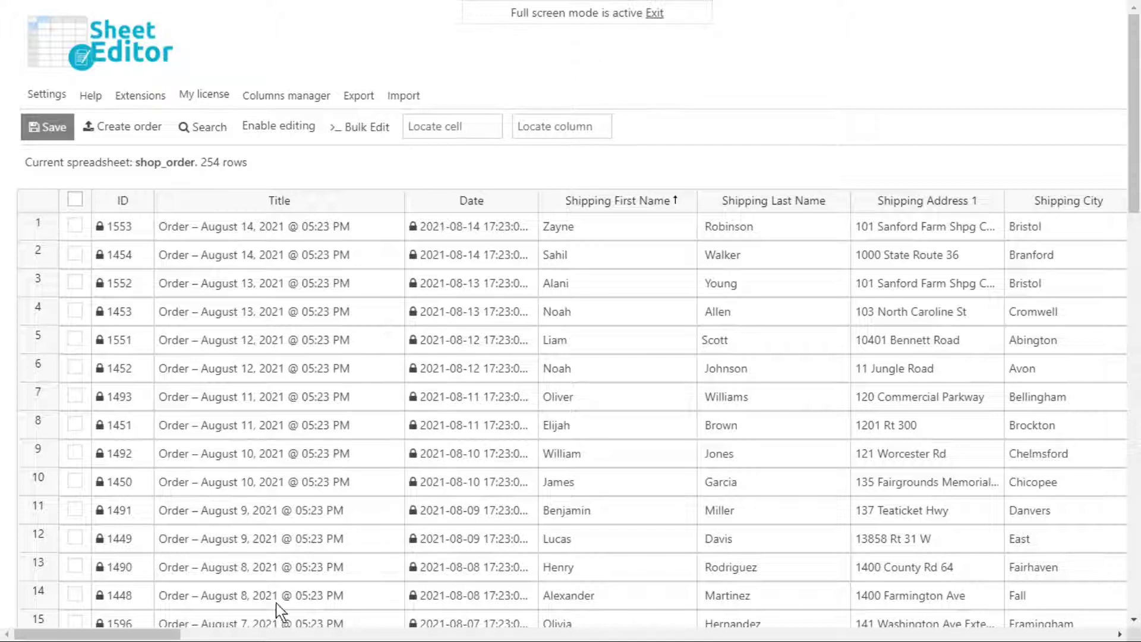
Enable editing on the orders sheet and tick the first several order row checkboxes.
click(289, 130)
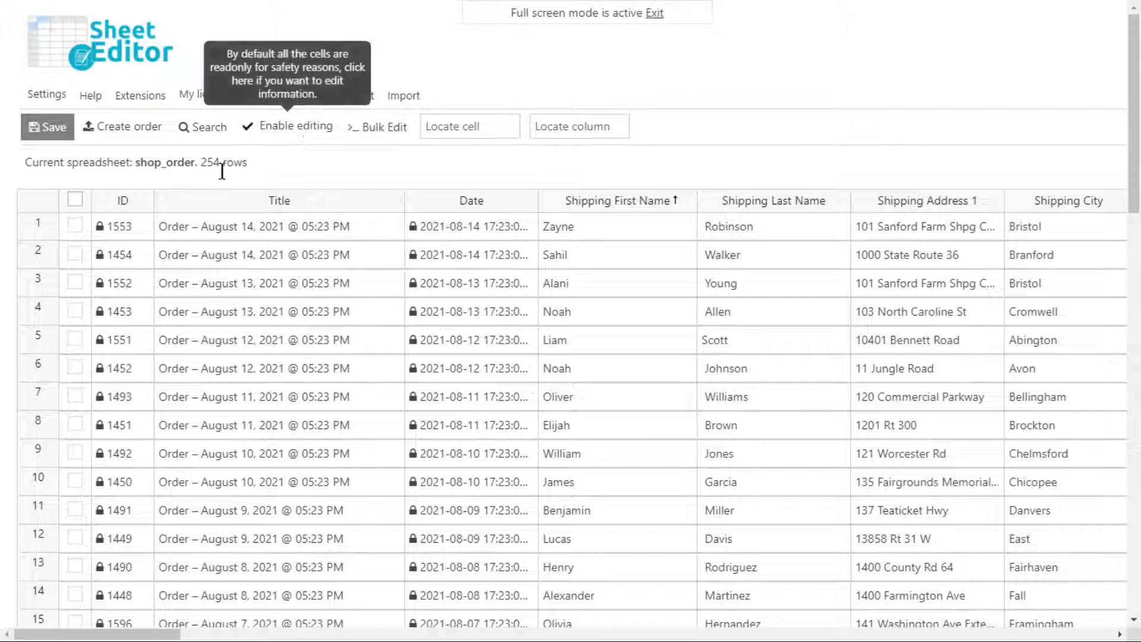
click(75, 224)
click(75, 253)
click(76, 283)
click(75, 311)
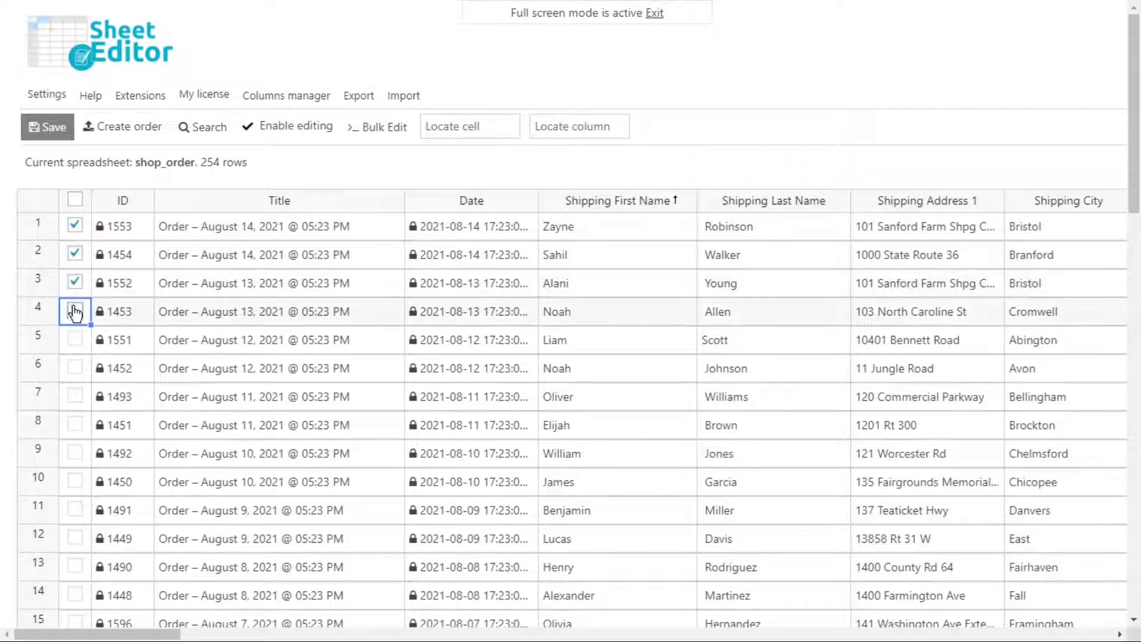
click(75, 339)
click(75, 368)
click(73, 397)
Untick those order rows again and bring up the full order Search dialog.
click(73, 396)
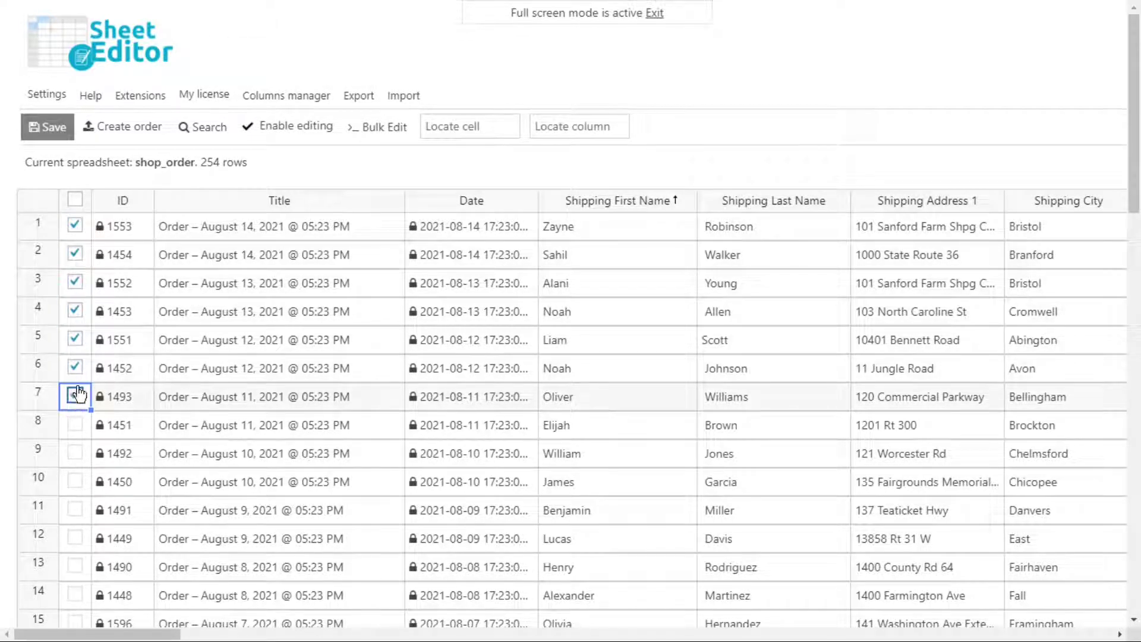
click(74, 368)
click(75, 339)
click(75, 311)
click(78, 284)
click(76, 282)
click(75, 253)
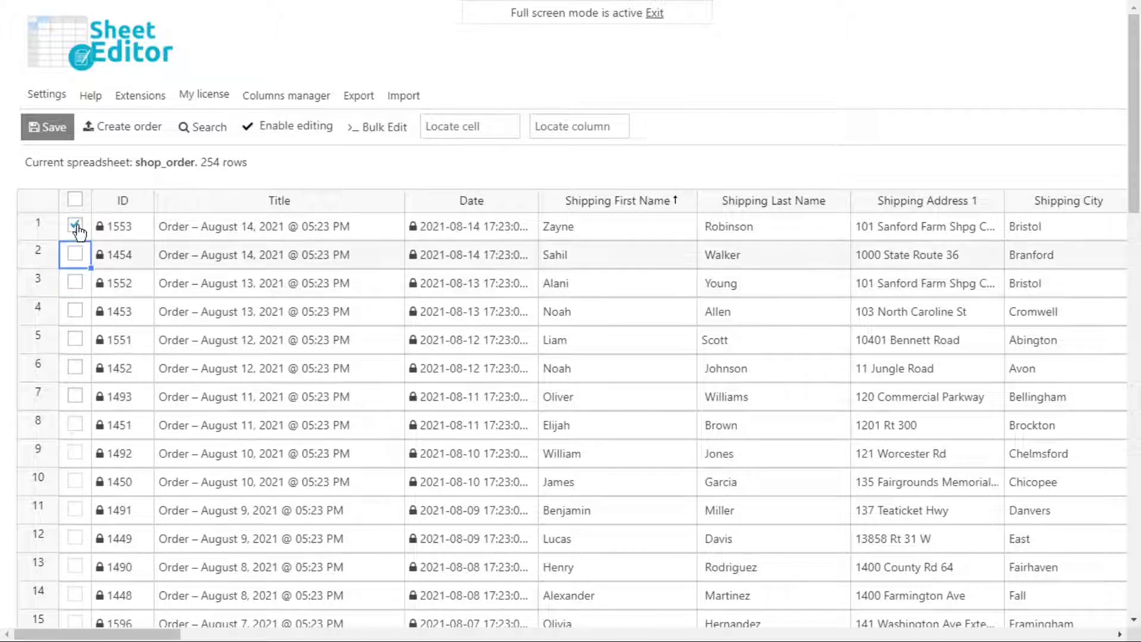
click(74, 225)
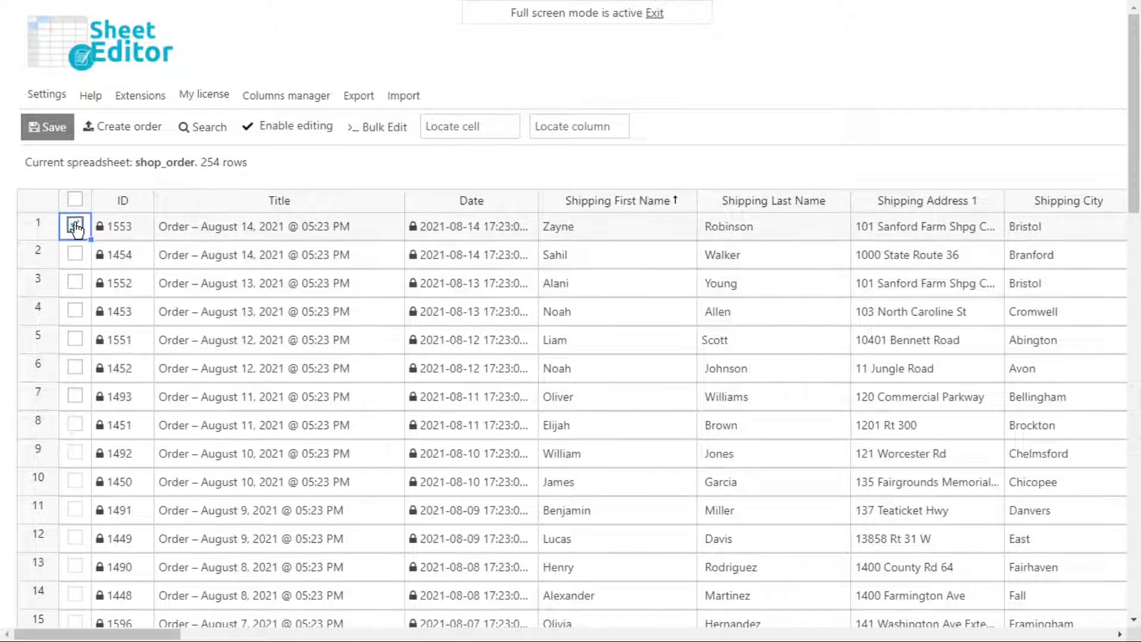
click(209, 128)
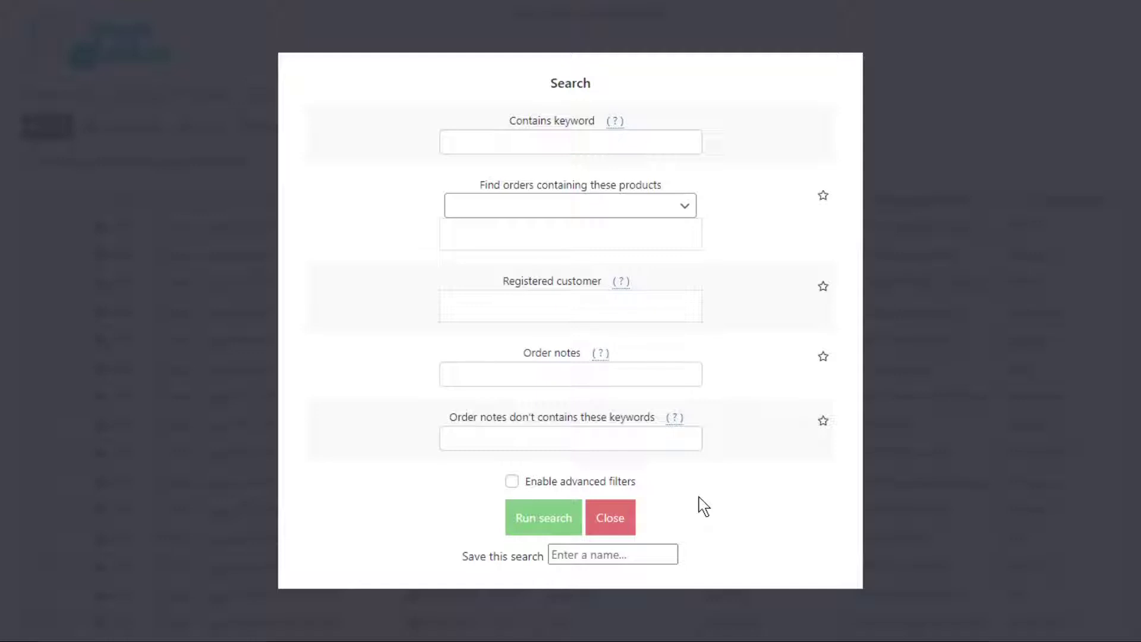
Add an advanced search filter matching Shipping First Name 'Liam'.
click(512, 481)
scroll(515, 491, down, 5)
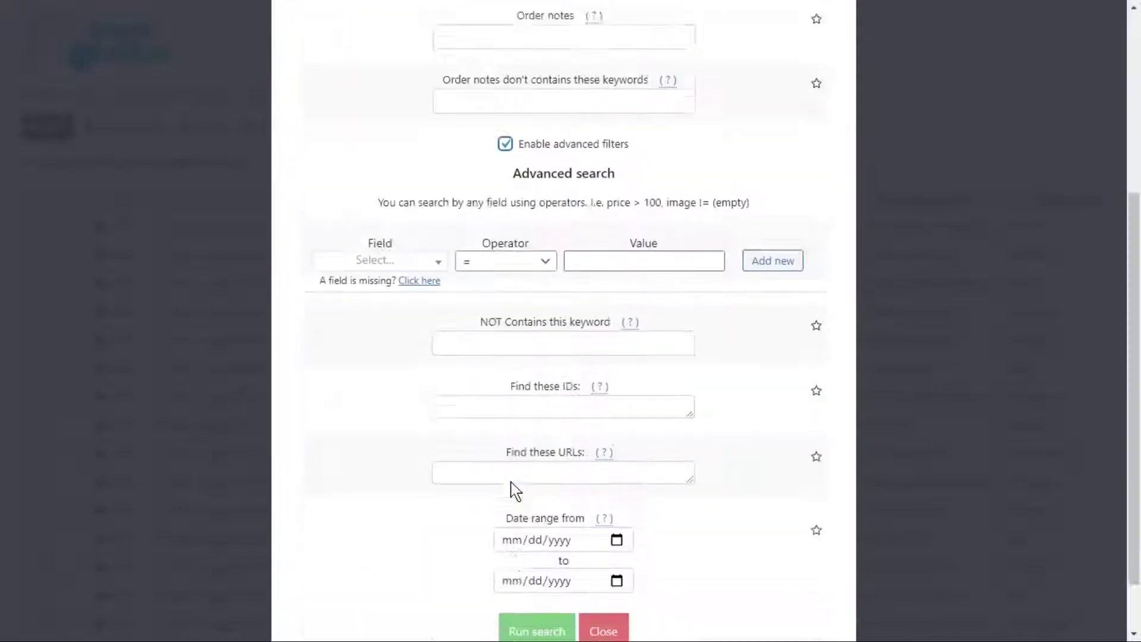
click(395, 197)
text(ship)
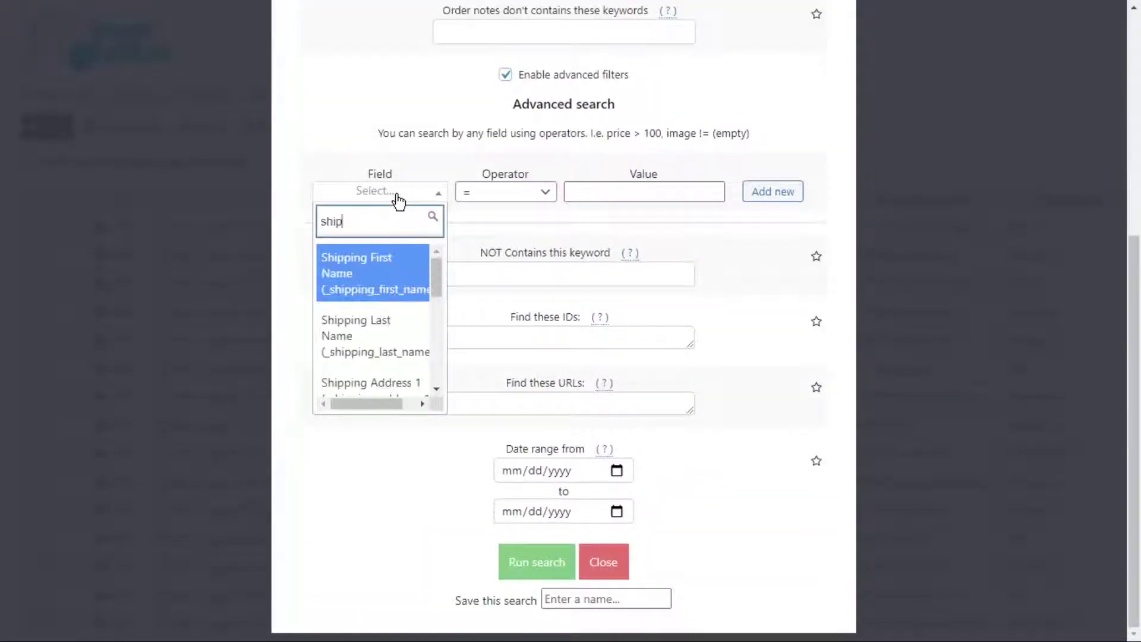
text(ping)
click(389, 280)
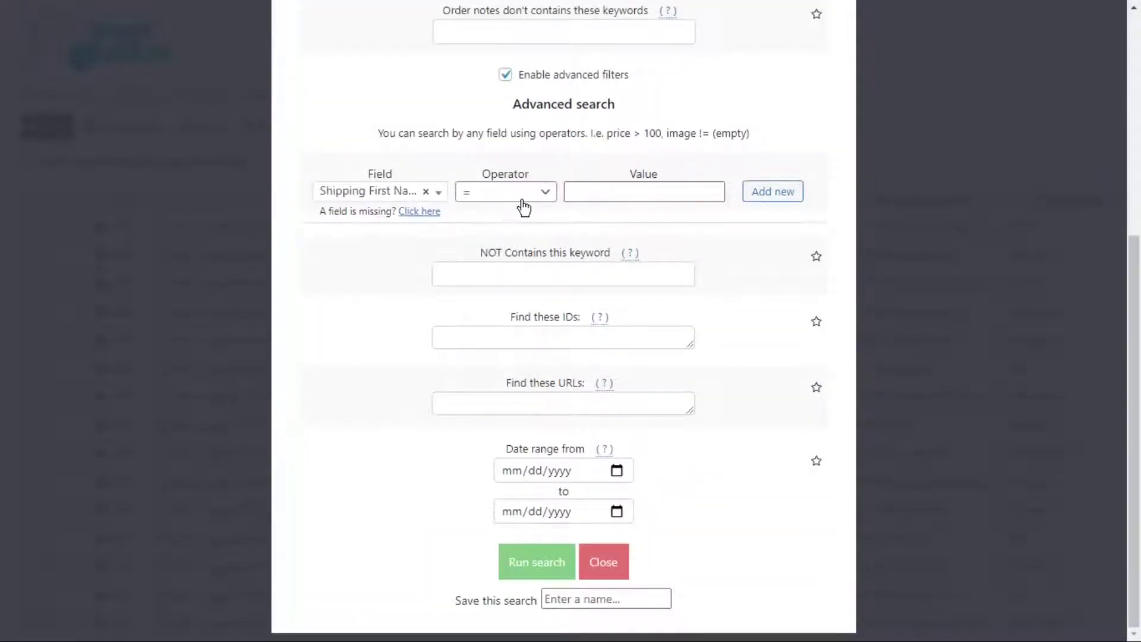
click(581, 192)
text(Liam)
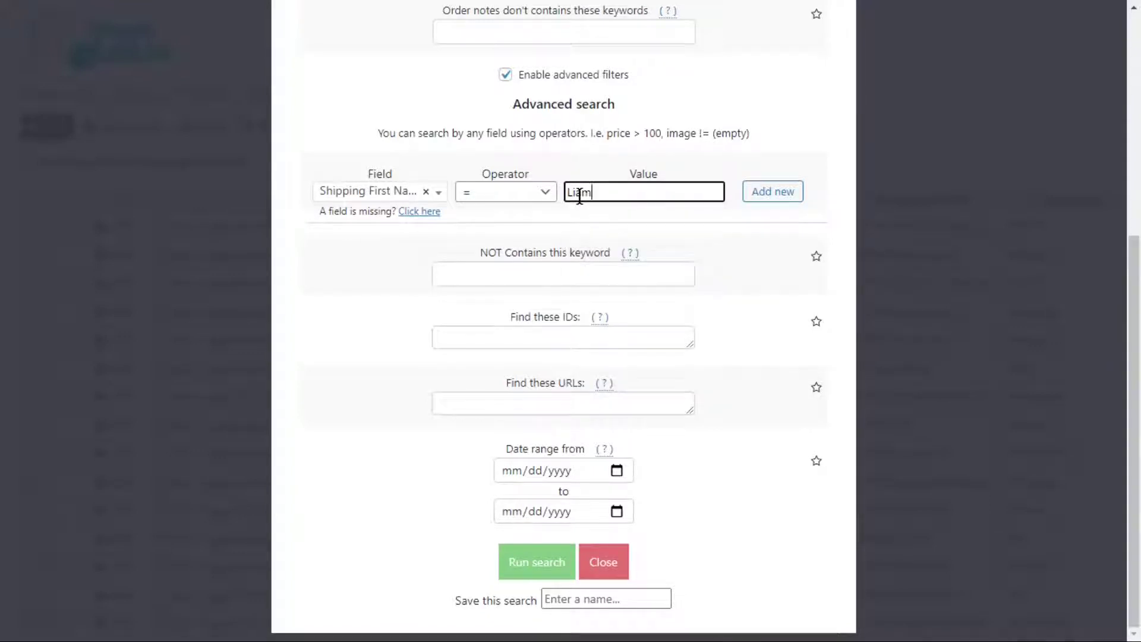
click(780, 197)
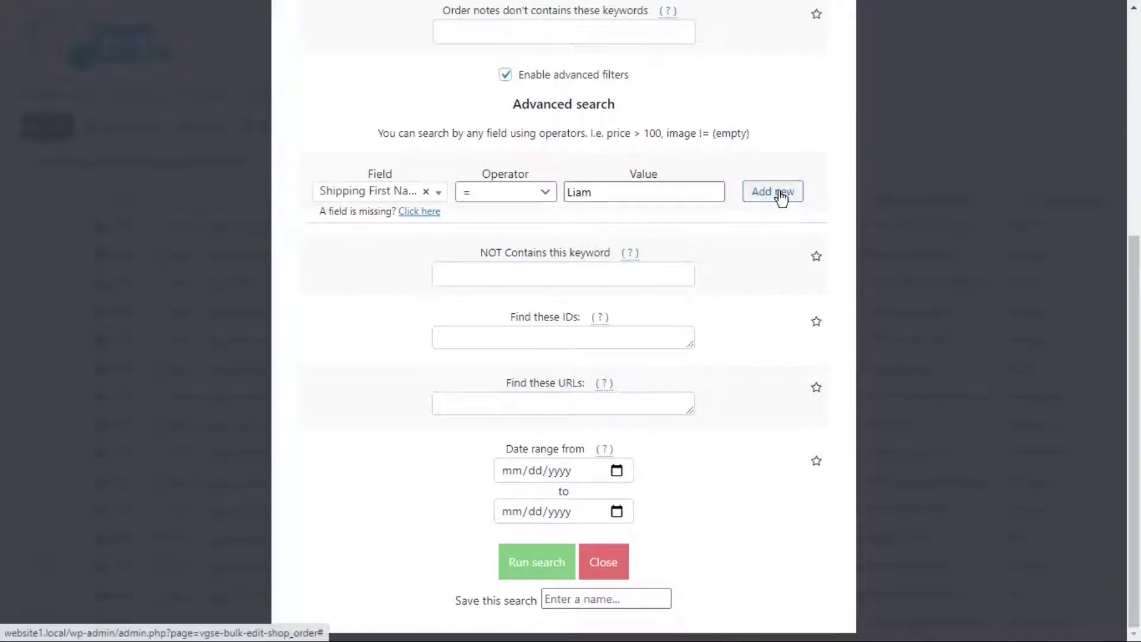
click(399, 254)
text(shipp)
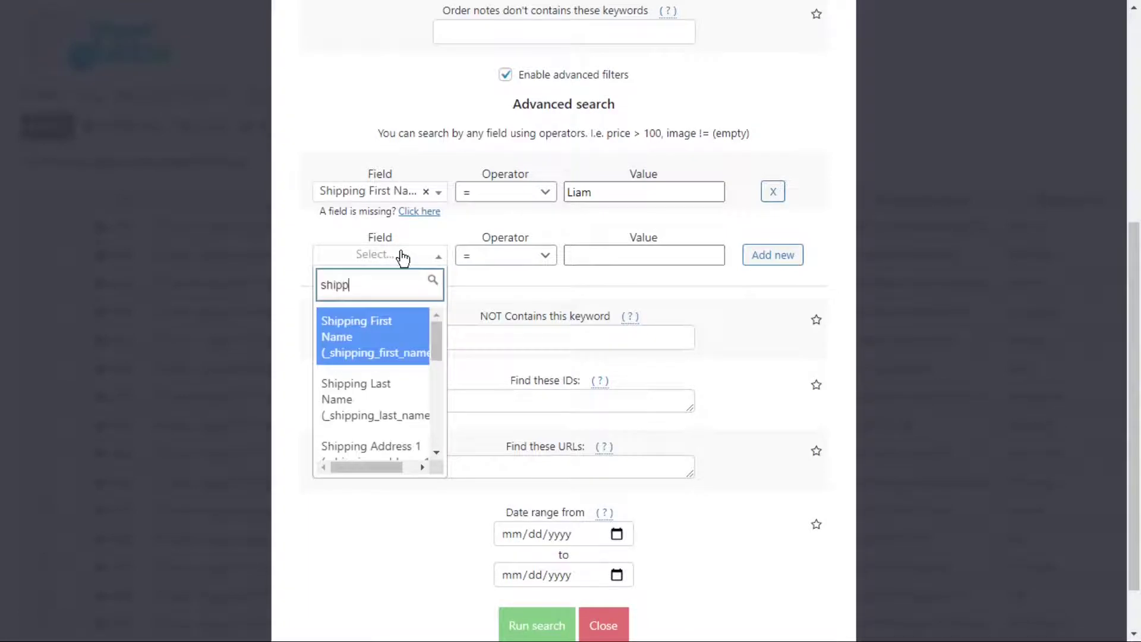
click(395, 451)
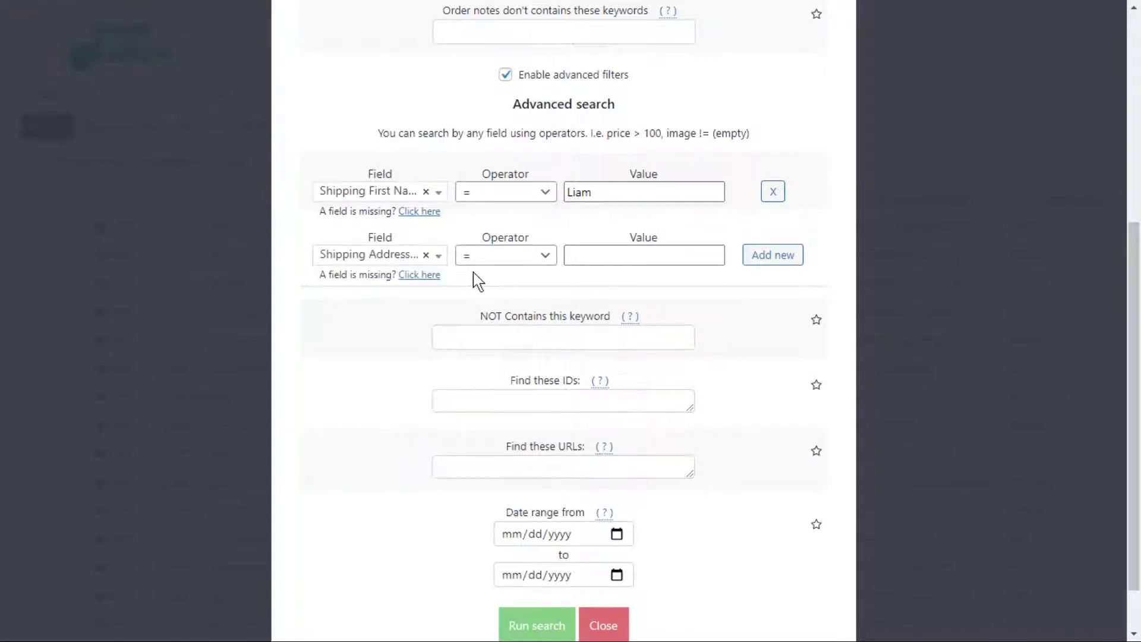
click(588, 259)
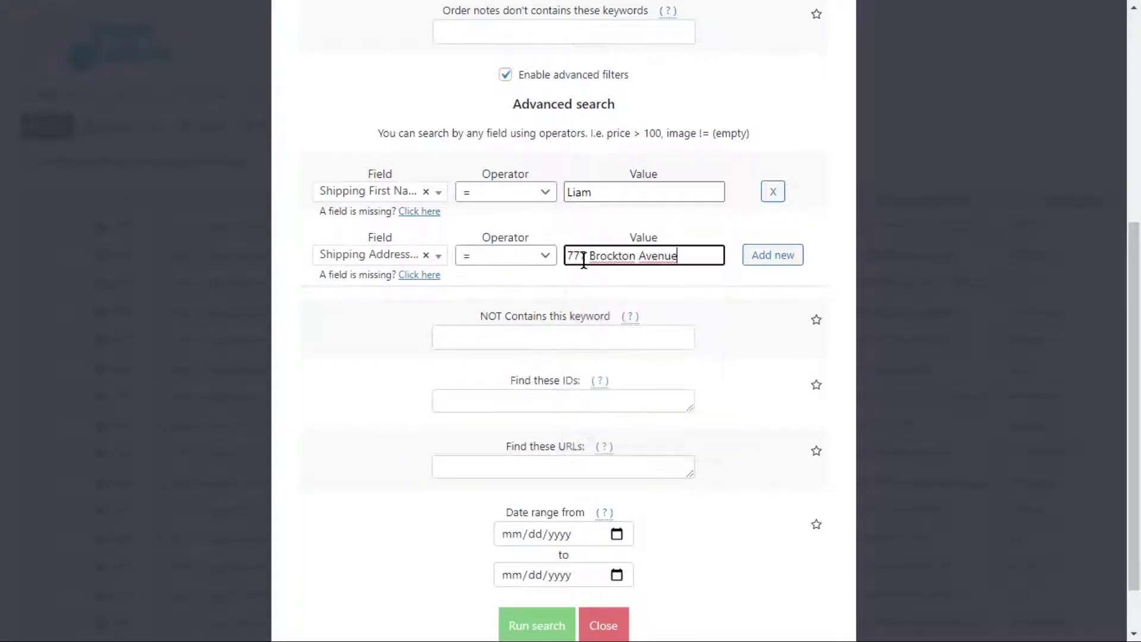
Limit the order dates to 05/01/2021 through 08/31/2021 and run the search.
click(616, 534)
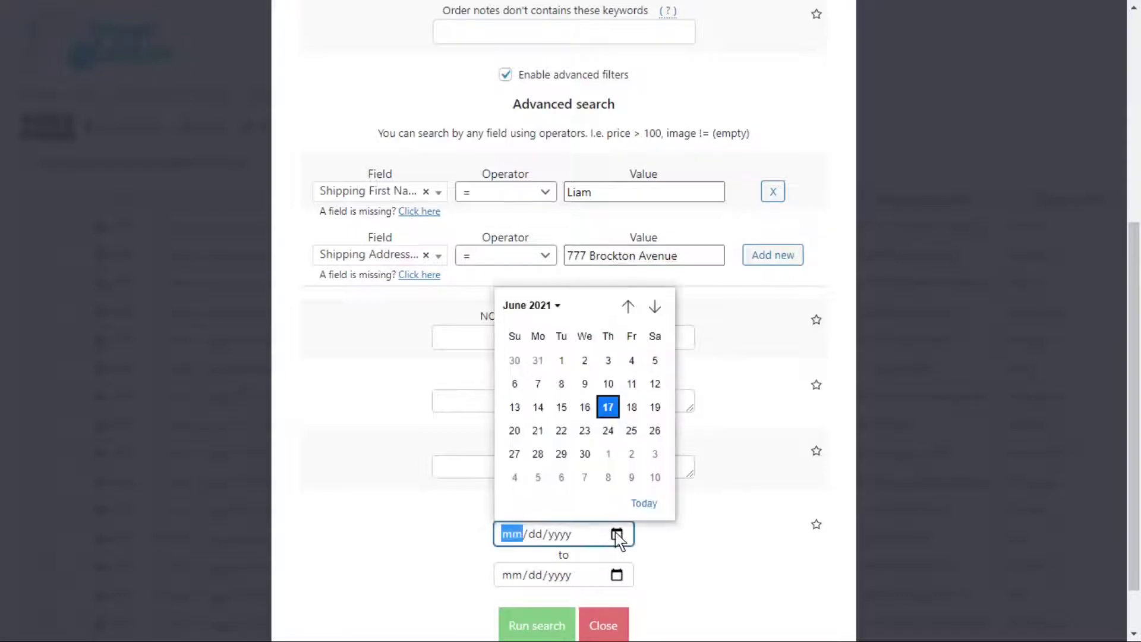
click(628, 306)
click(655, 361)
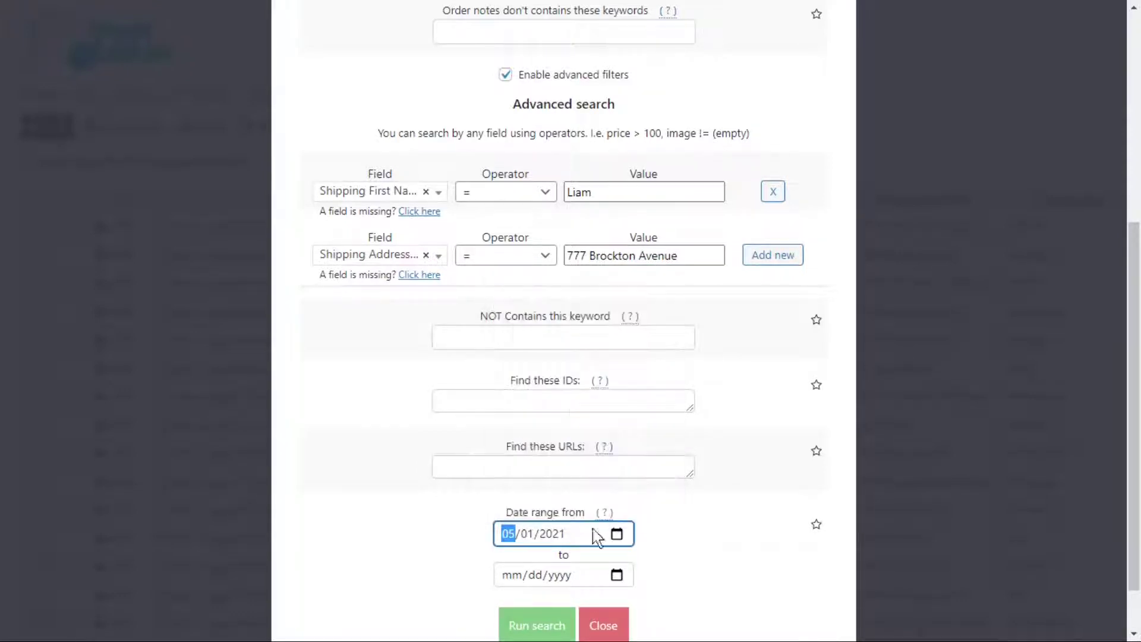
click(616, 574)
click(655, 347)
click(655, 347)
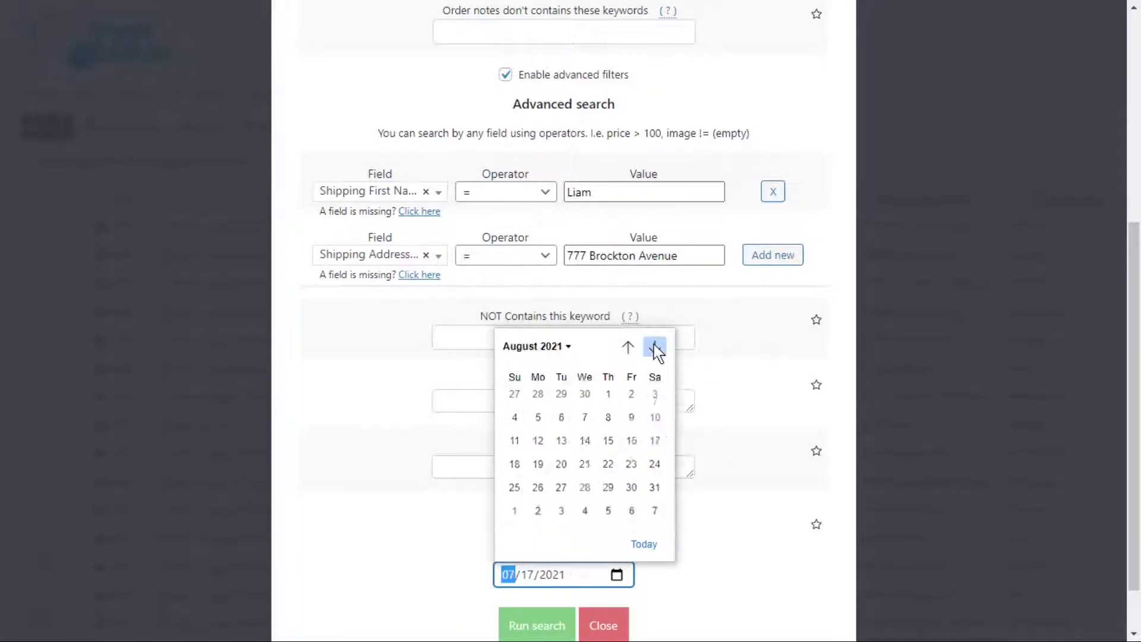
click(561, 494)
click(537, 624)
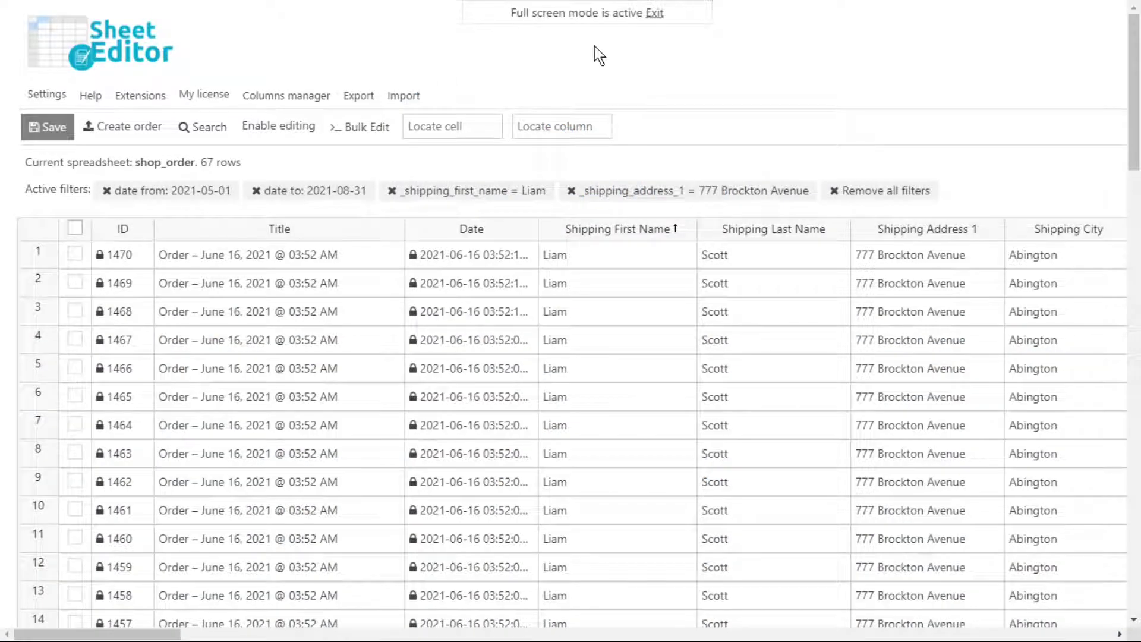
click(287, 128)
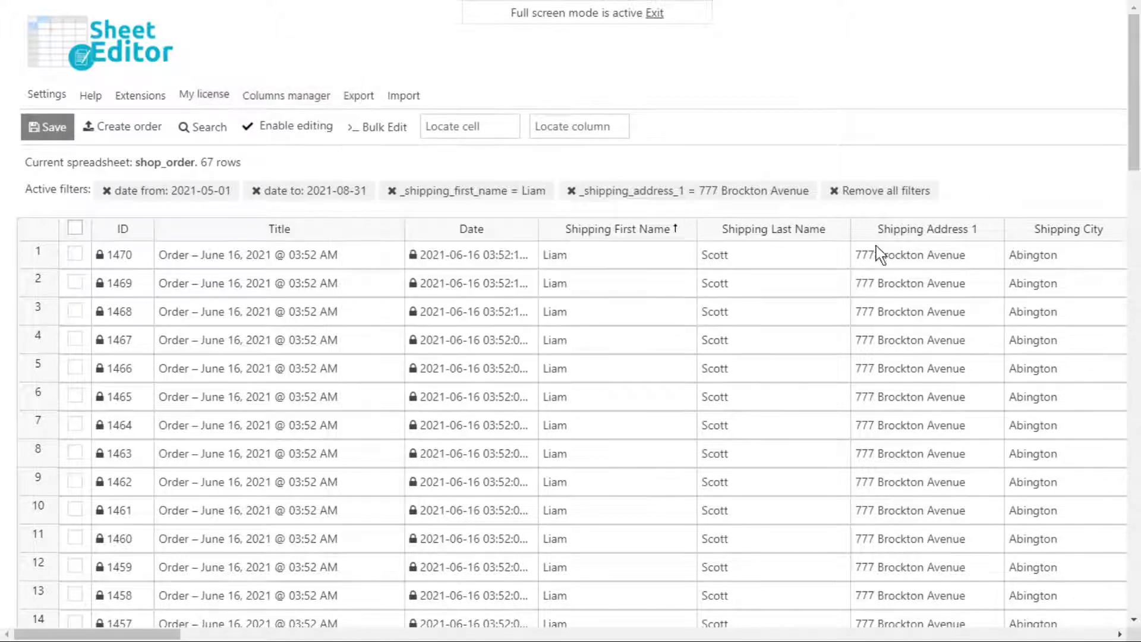
click(903, 256)
key(Return)
key(ctrl+v)
key(Return)
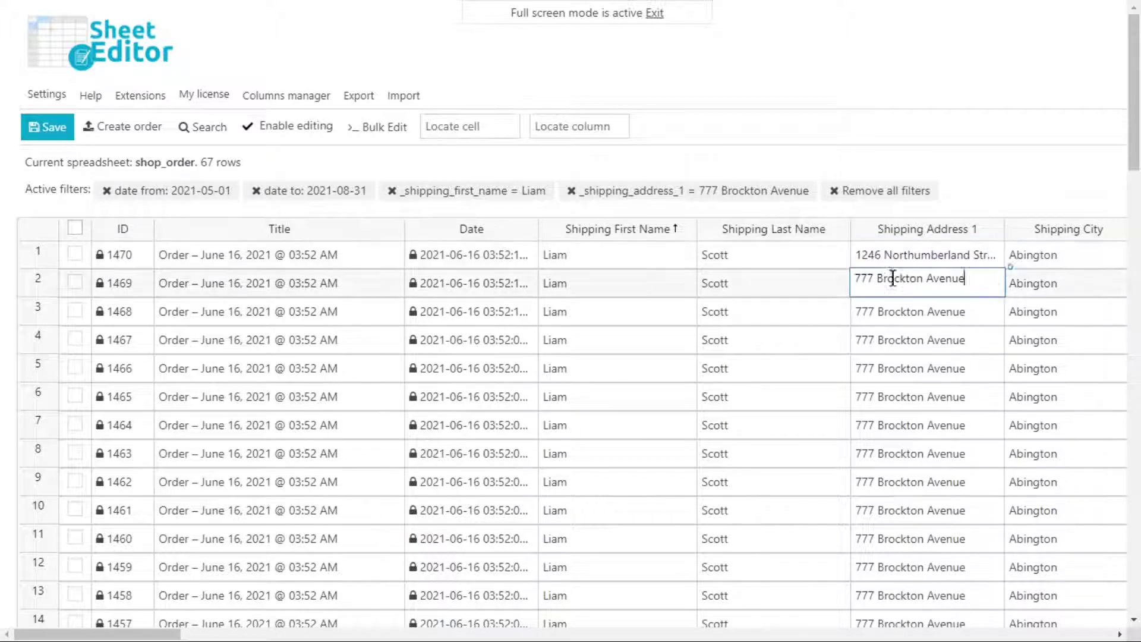
key(Return)
key(Return)
key(Return)
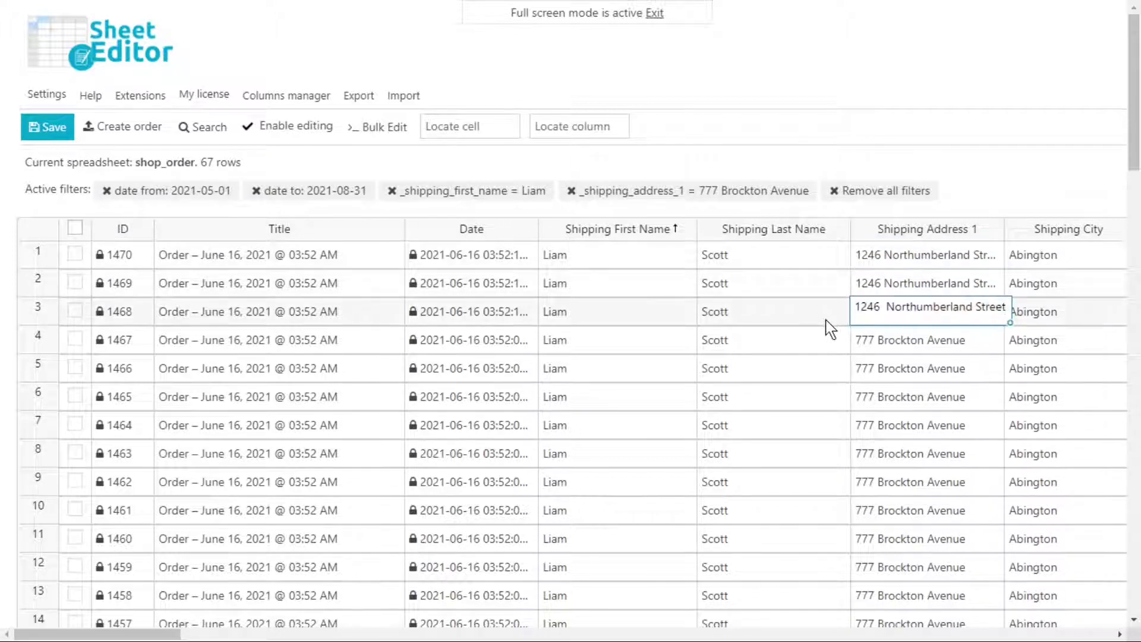
click(975, 284)
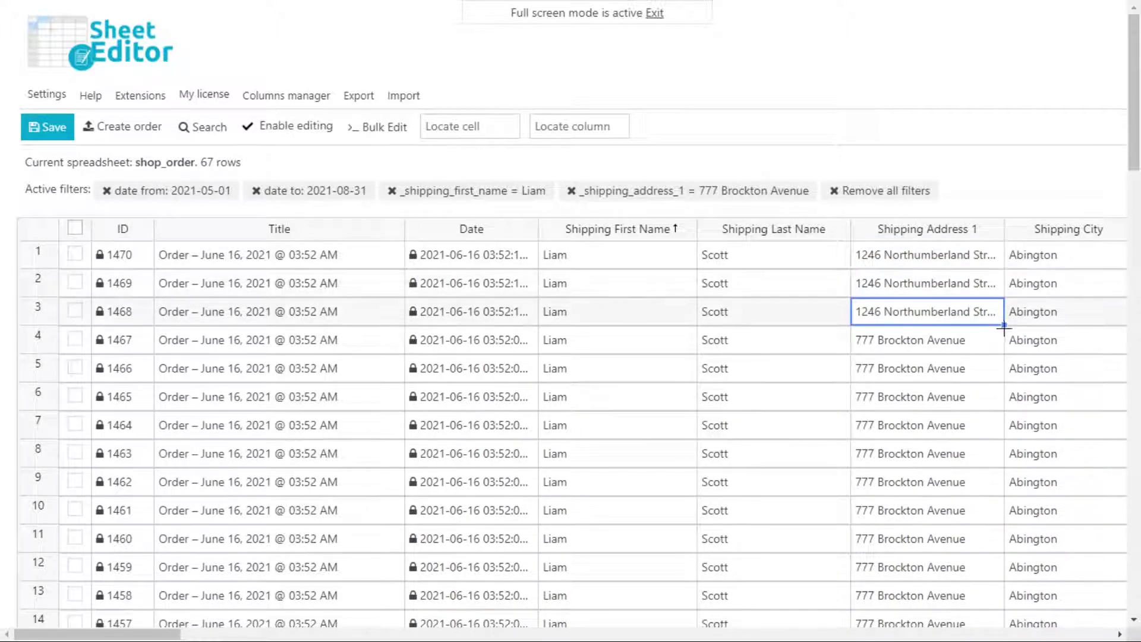
click(1001, 461)
drag(1003, 296, 996, 618)
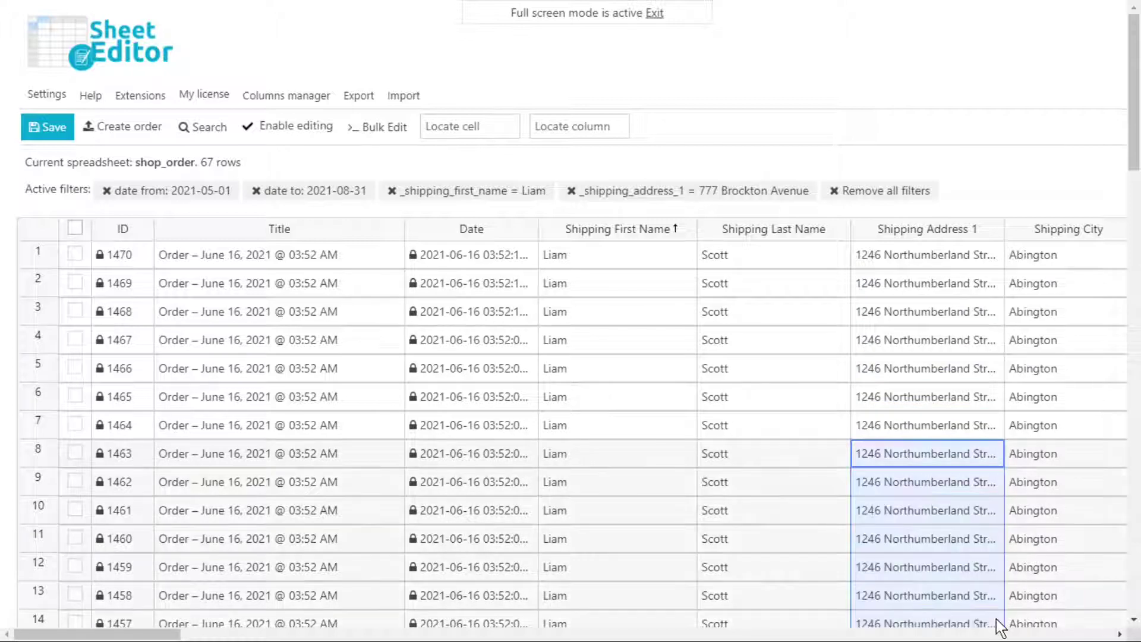
Enter Erin as Shipping City and fill it down the column.
click(1067, 263)
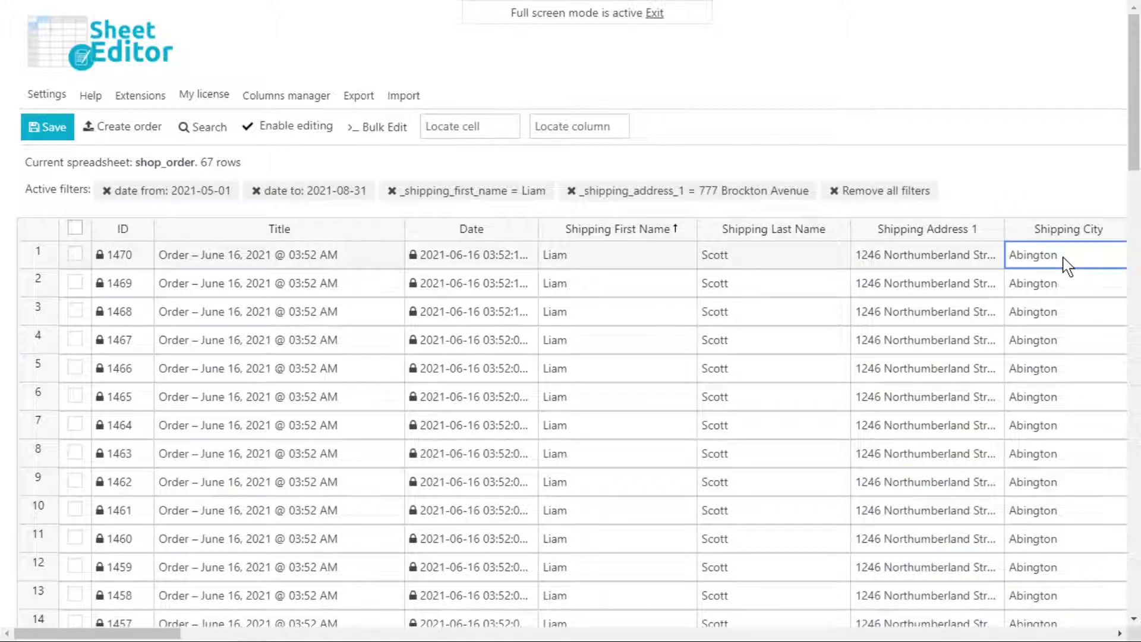
text(Erin)
key(Tab)
key(Left)
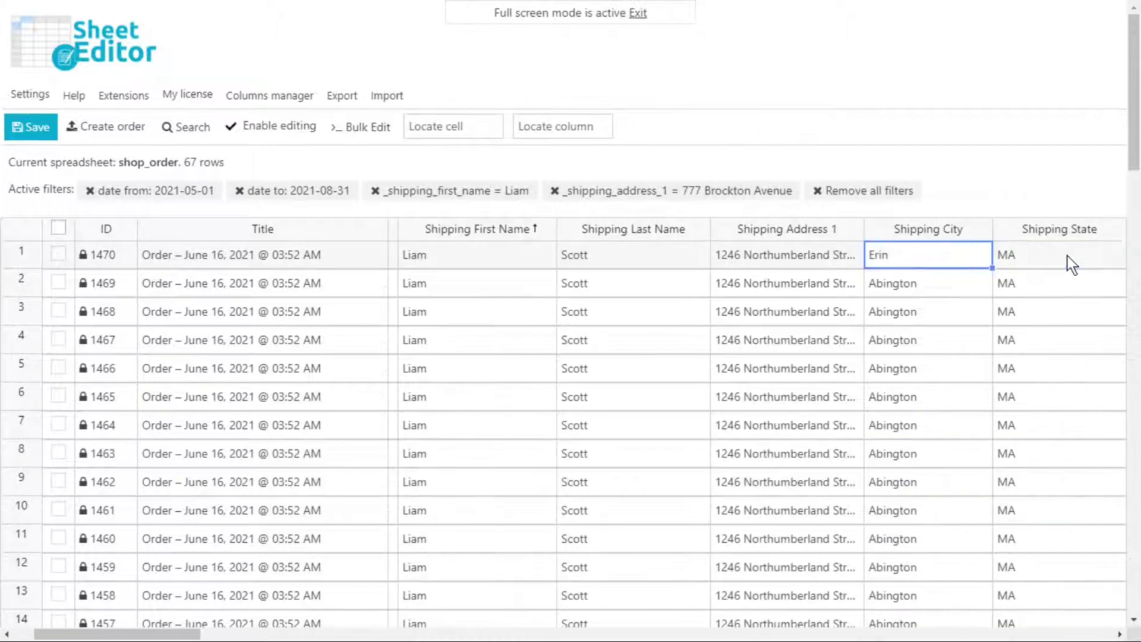
drag(992, 269, 992, 620)
Enter Ontario as Shipping State and fill it down the column.
click(1053, 260)
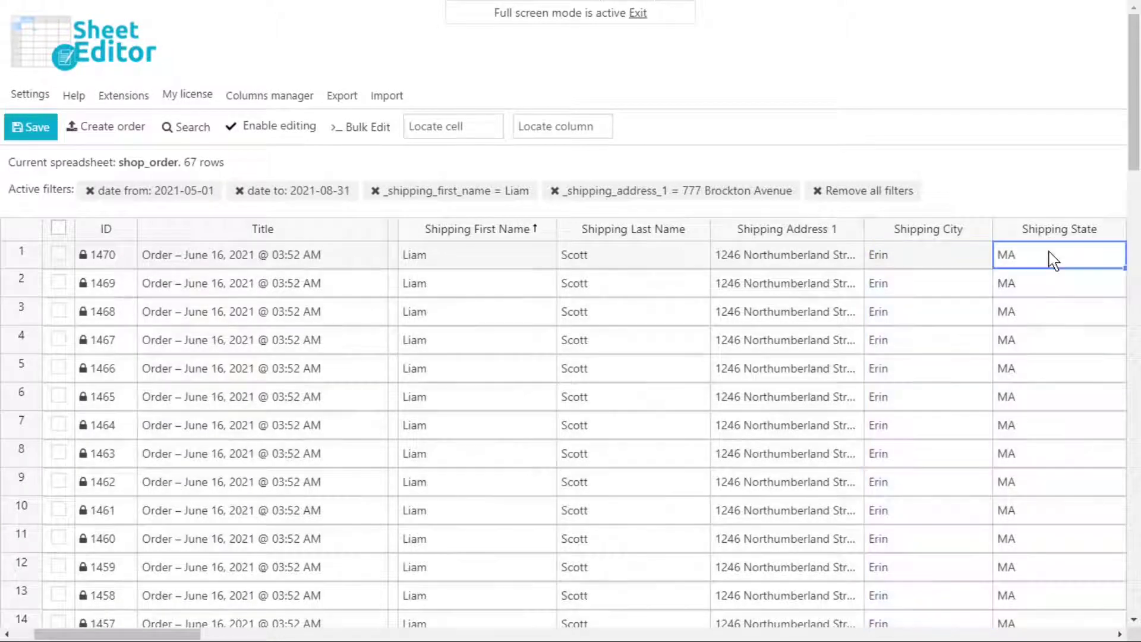
text(Ontario)
key(Return)
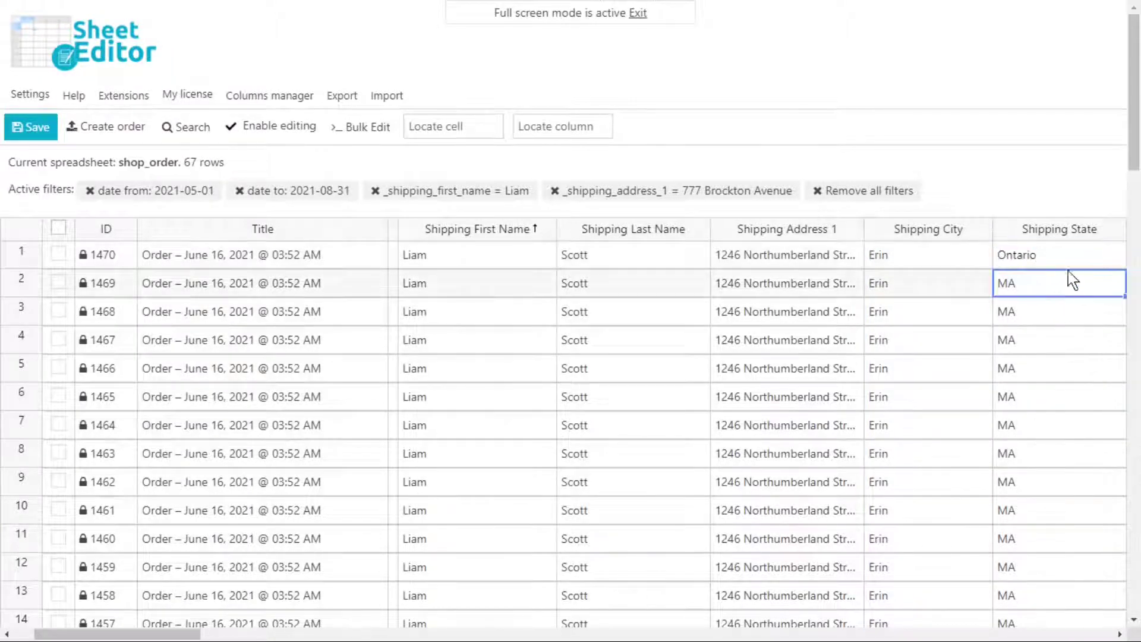
click(1067, 261)
drag(1125, 268, 1085, 610)
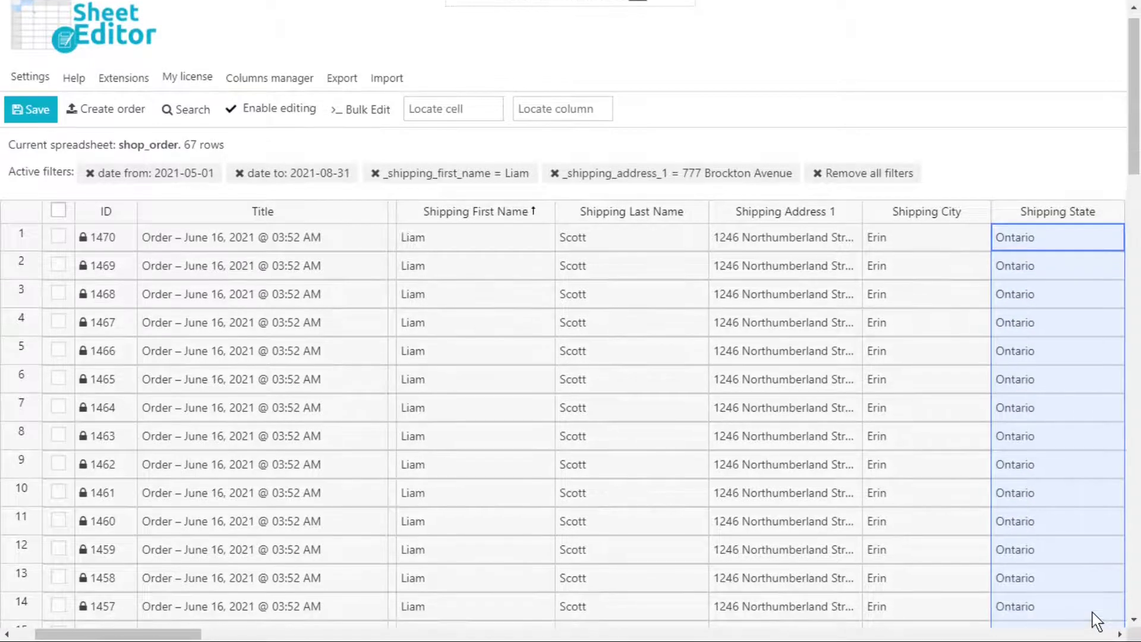
drag(119, 634, 167, 634)
Set Shipping Country to Canada, fill it down, and save the edited orders.
double_click(893, 242)
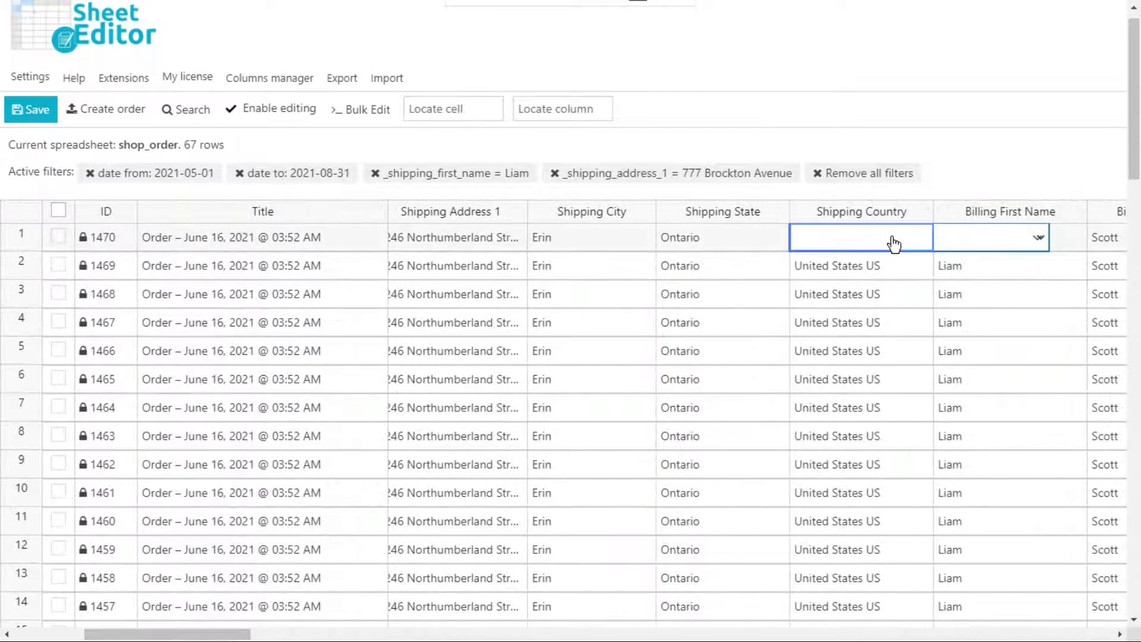
click(1031, 237)
text(Canada)
click(912, 577)
drag(932, 251, 913, 622)
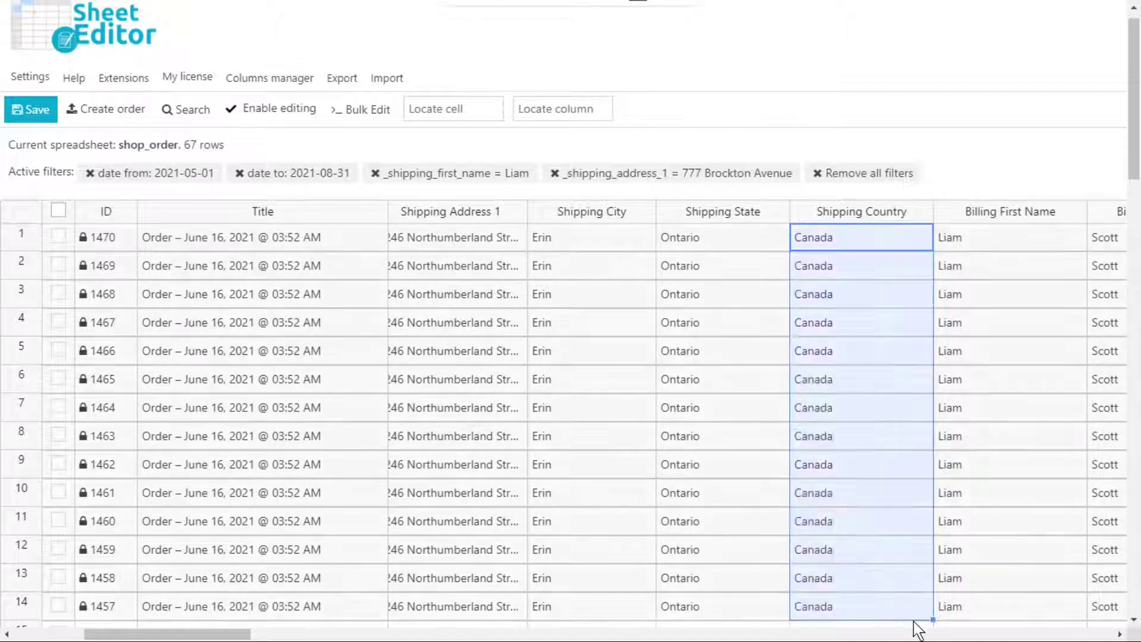
click(31, 110)
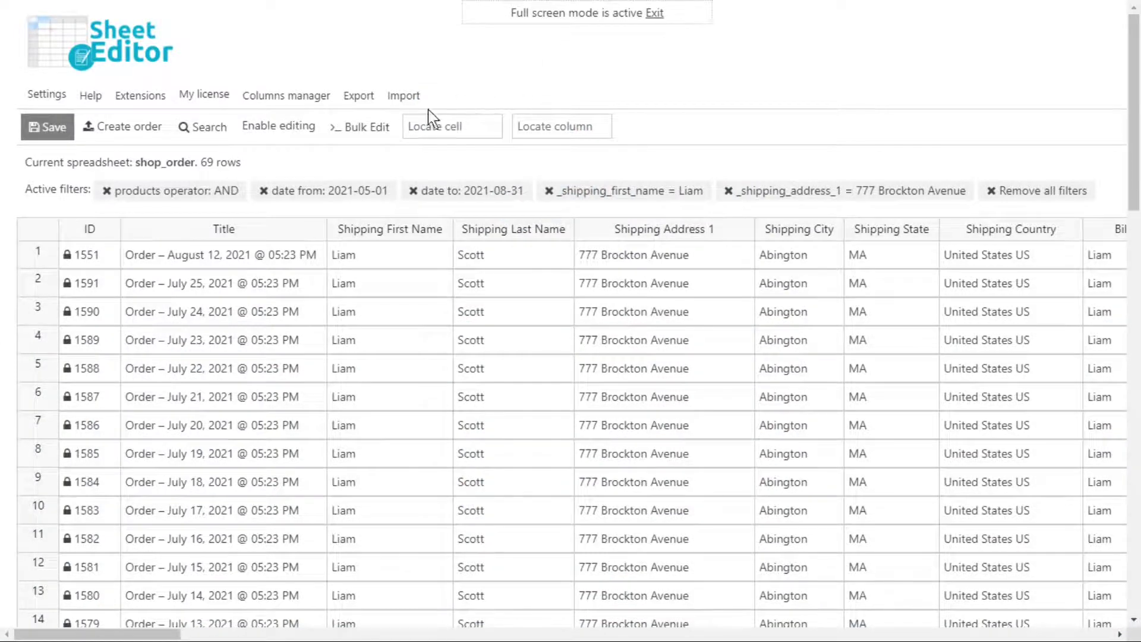
Set up a bulk edit on all search rows setting Shipping Address 1 to the new street.
click(383, 128)
click(383, 128)
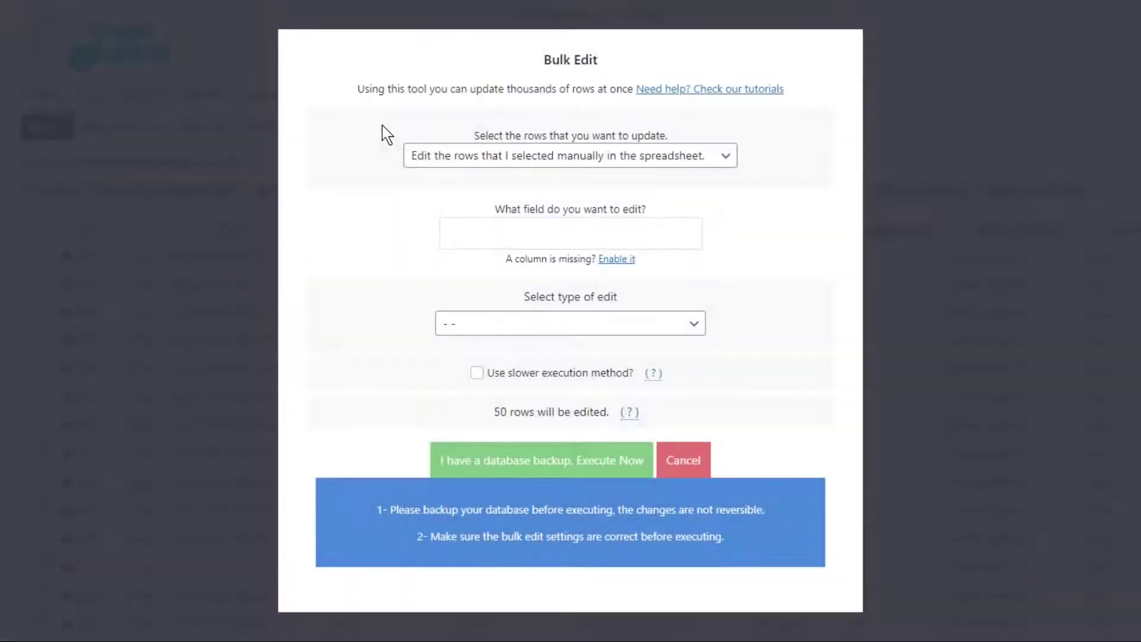
click(713, 156)
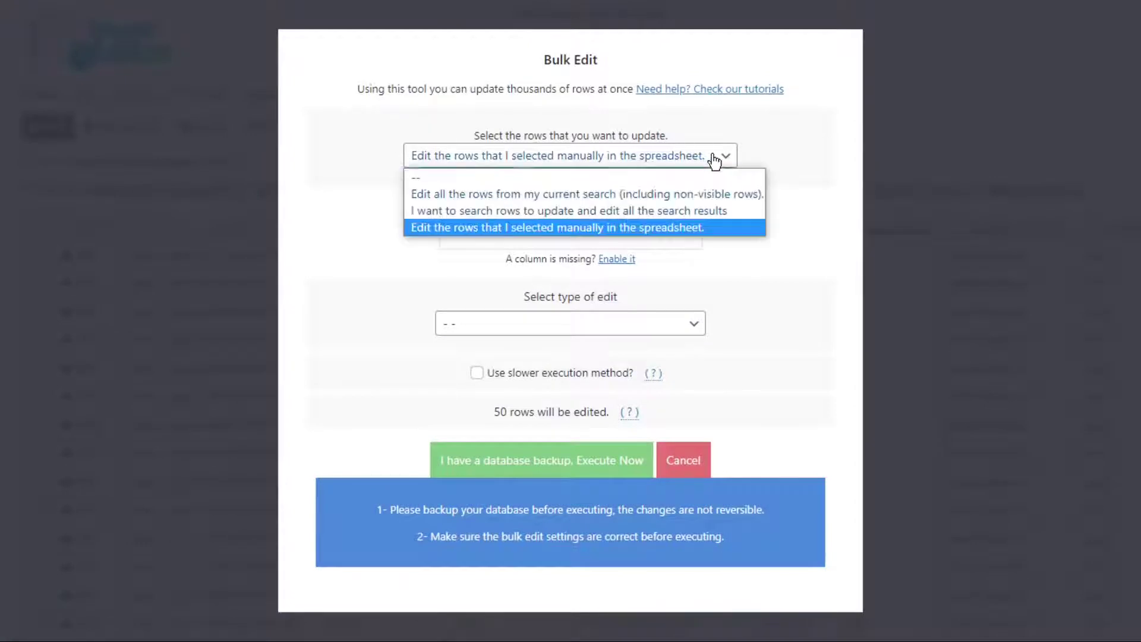
click(702, 196)
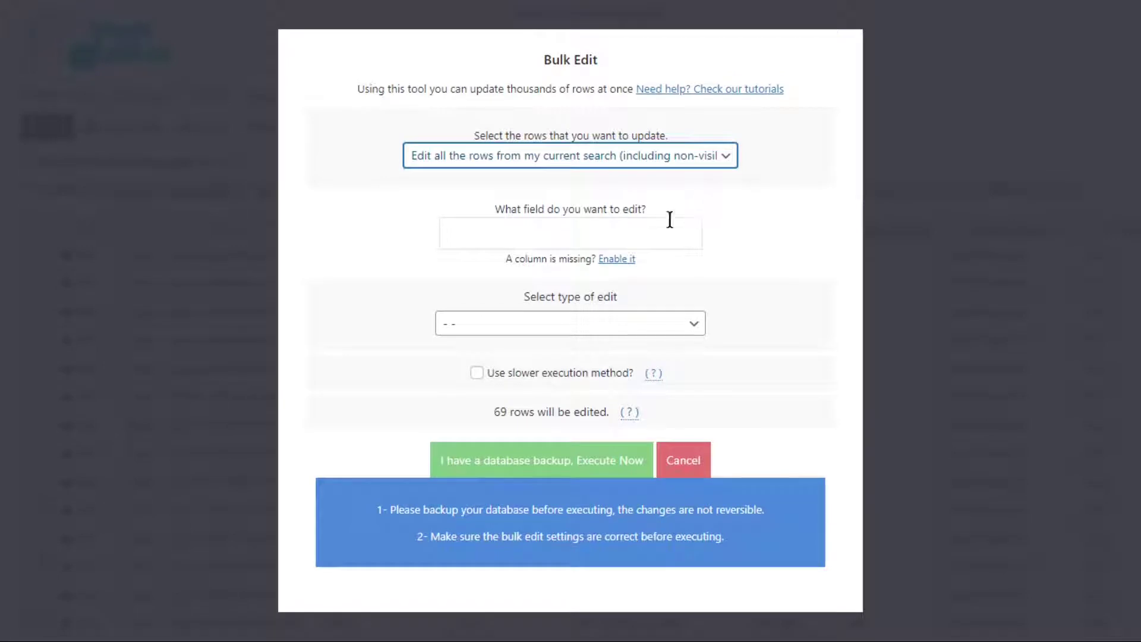
click(601, 235)
text(shipping)
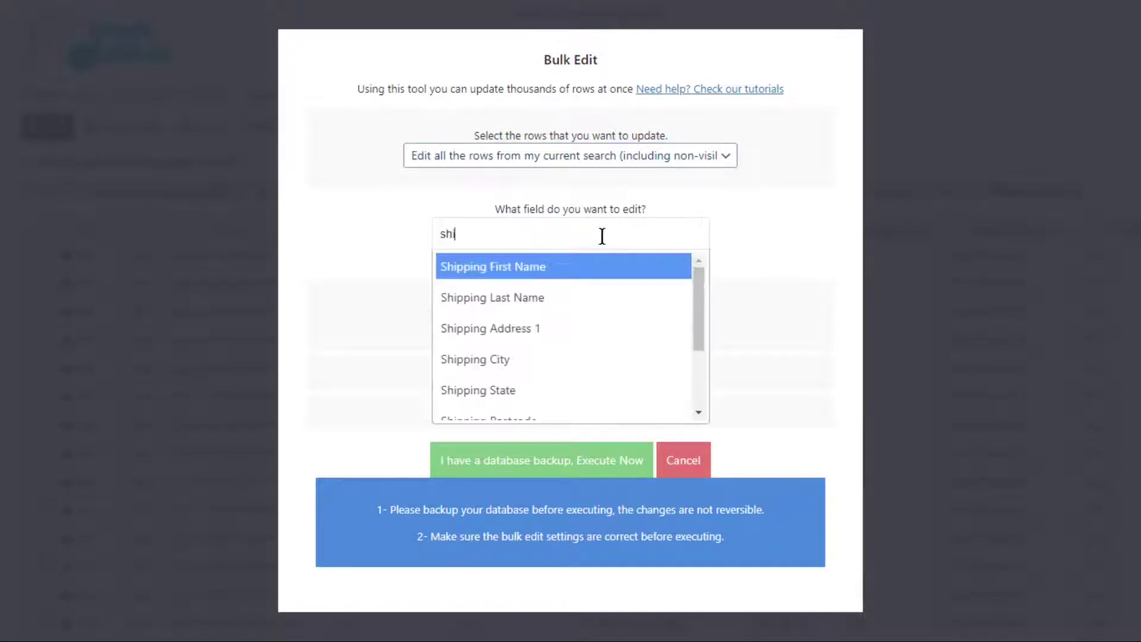
click(536, 331)
click(538, 330)
click(523, 365)
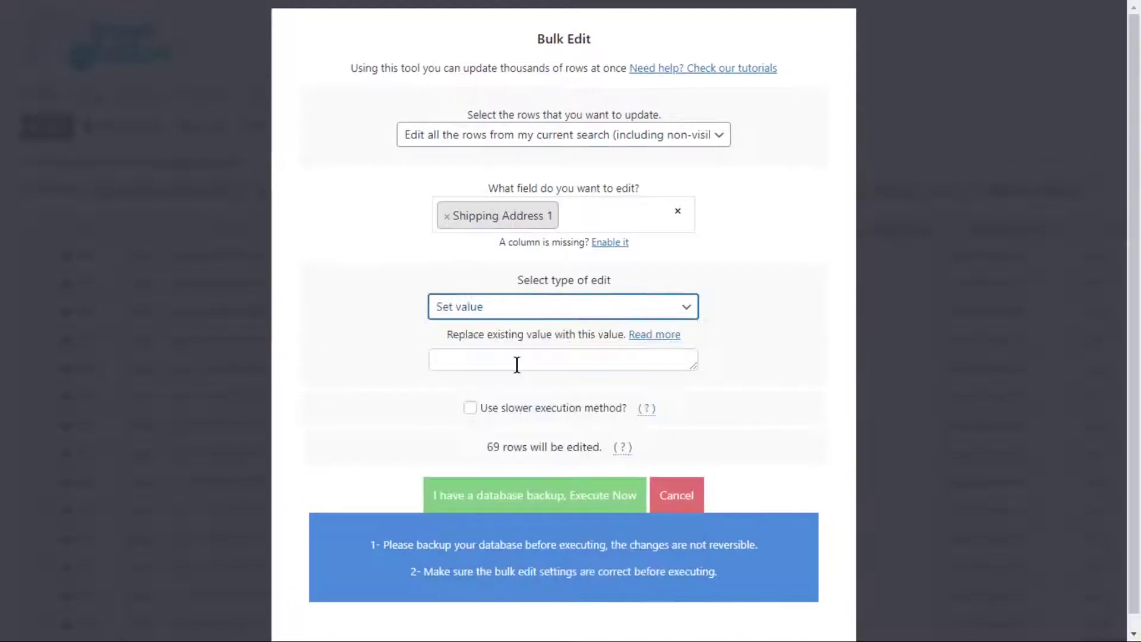
click(515, 364)
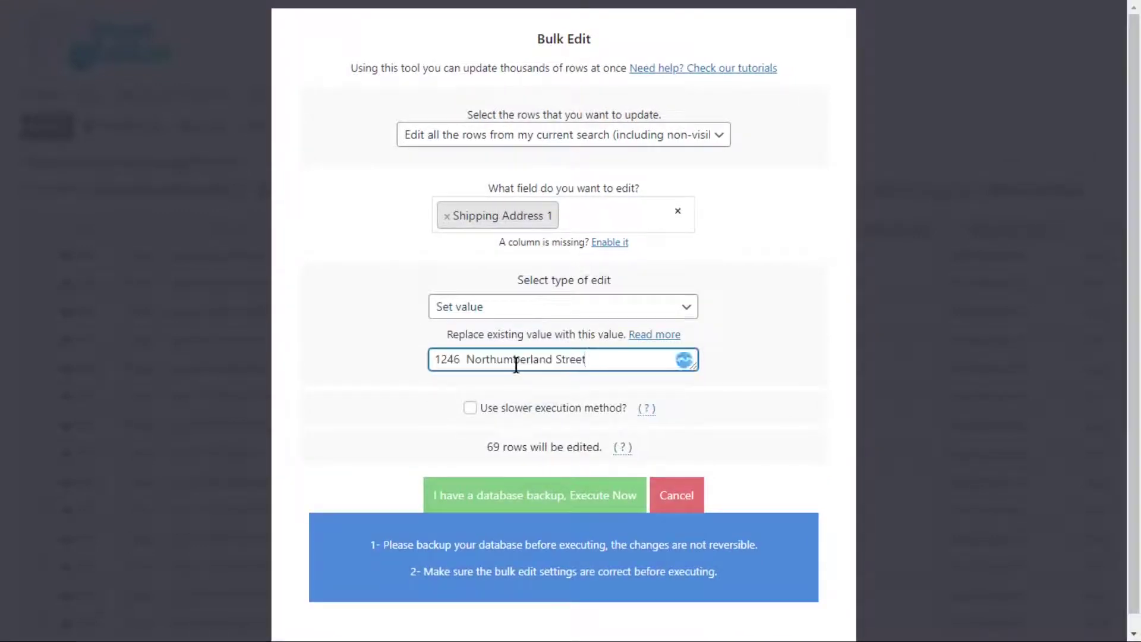
Execute the bulk edit on the 69 rows and remove the old street address filter.
click(533, 497)
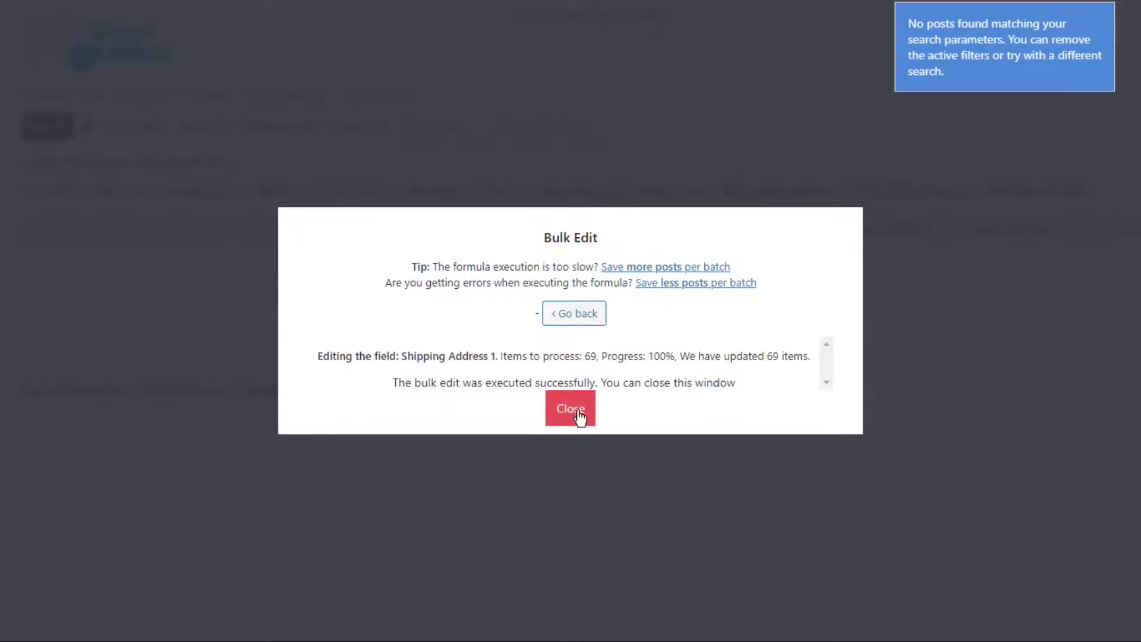
click(578, 411)
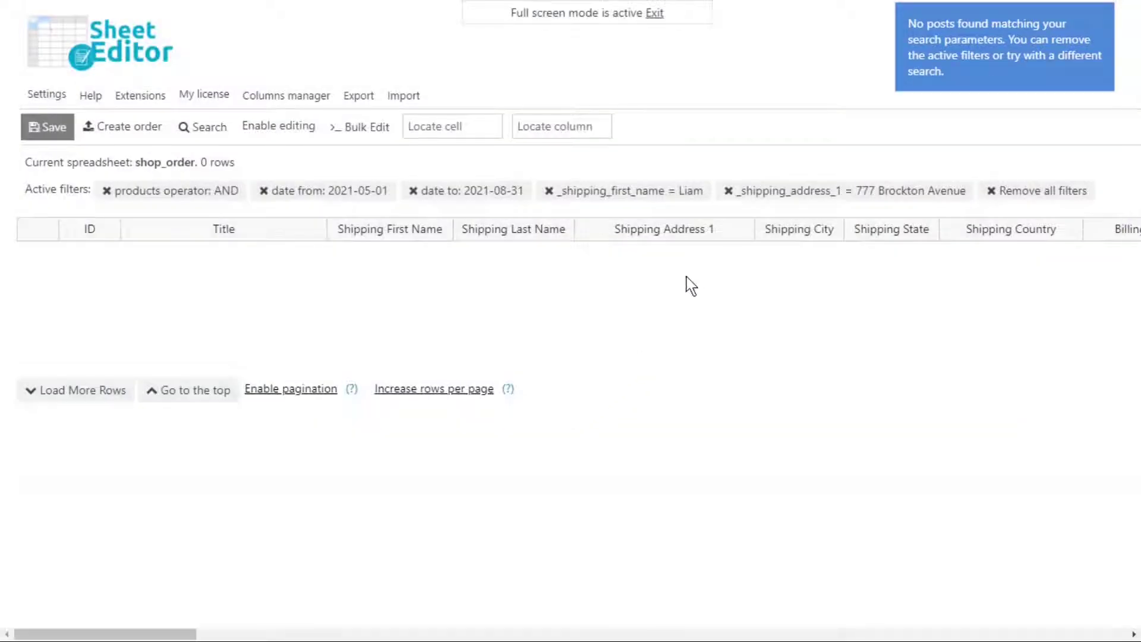
click(734, 190)
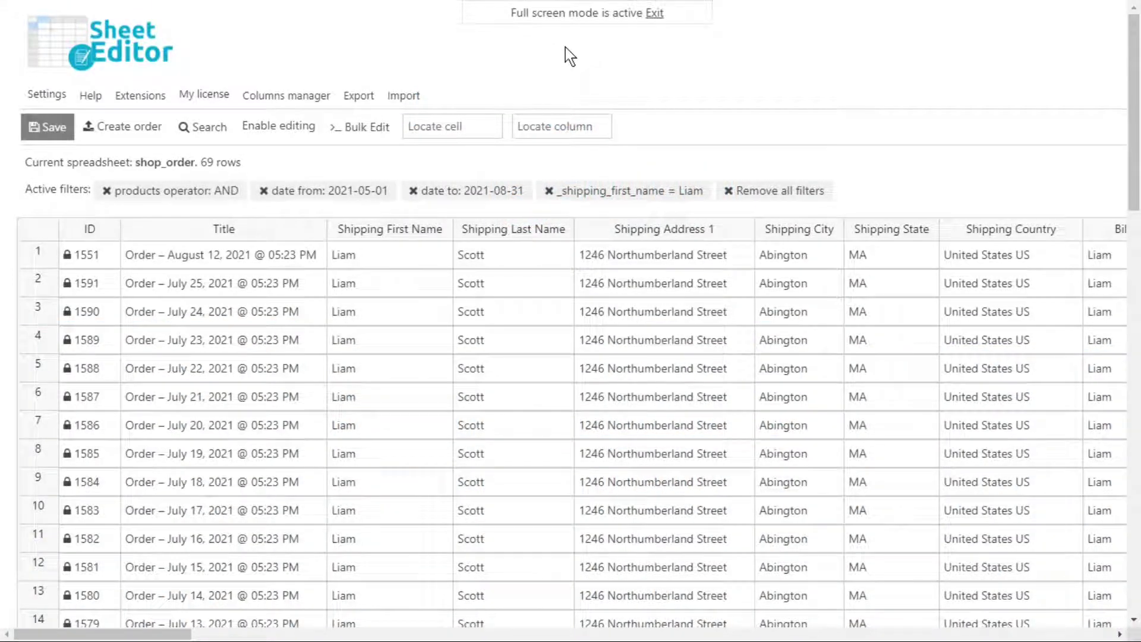
Run a bulk edit setting Shipping City to the fixed value Erin on the 69 orders.
click(367, 127)
click(605, 232)
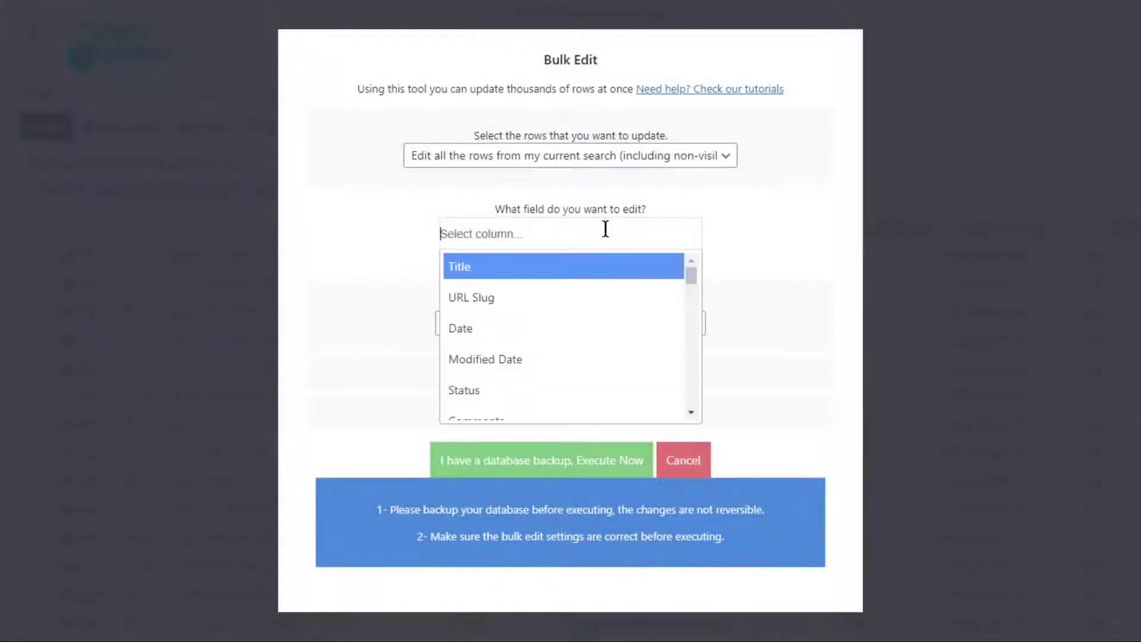
text(shipping)
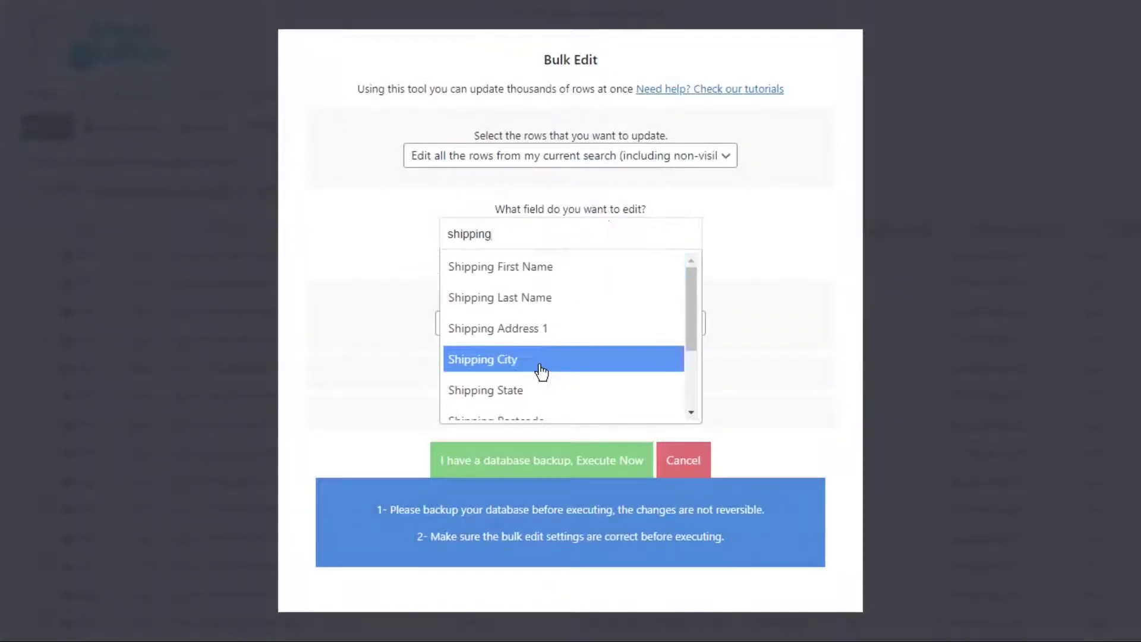
click(541, 360)
click(537, 331)
key(Escape)
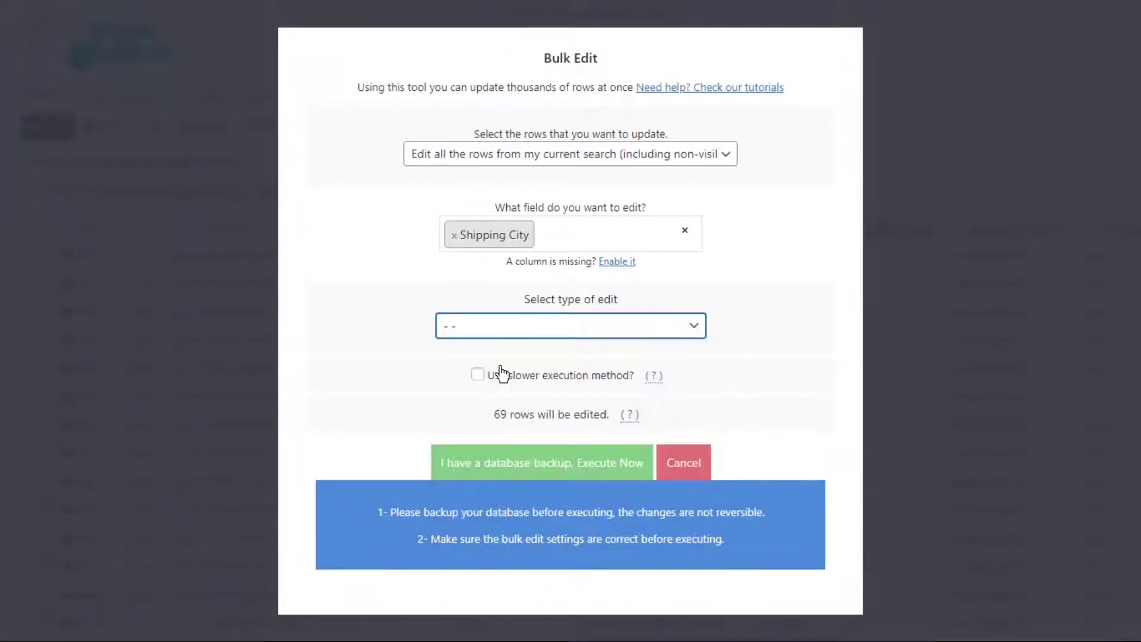
click(501, 373)
click(502, 362)
text(Eri)
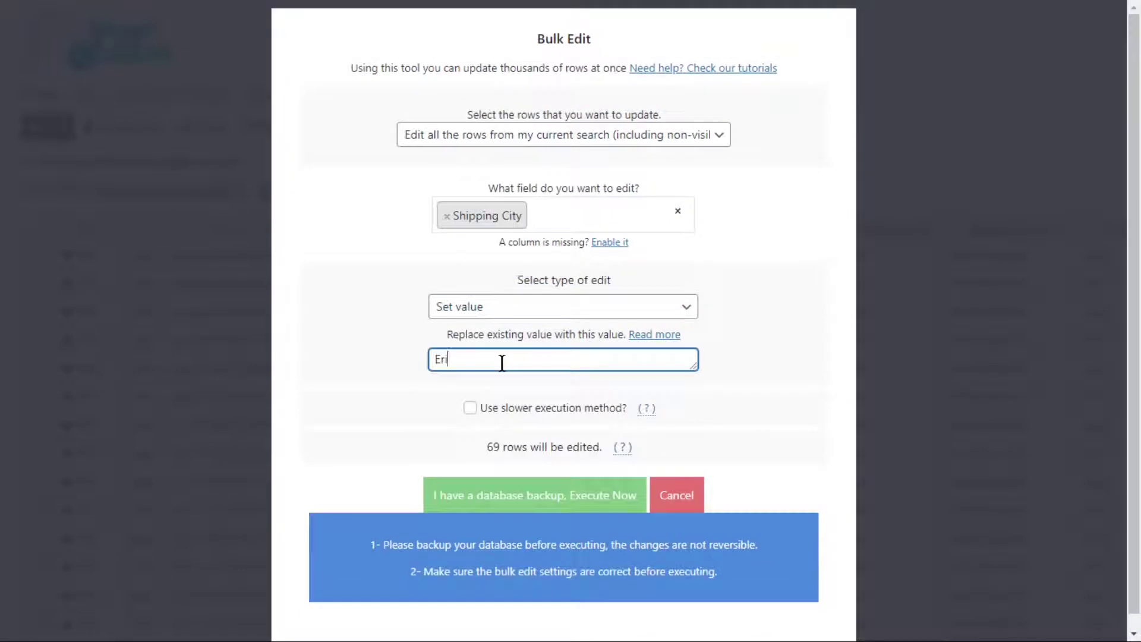
text(n)
click(542, 493)
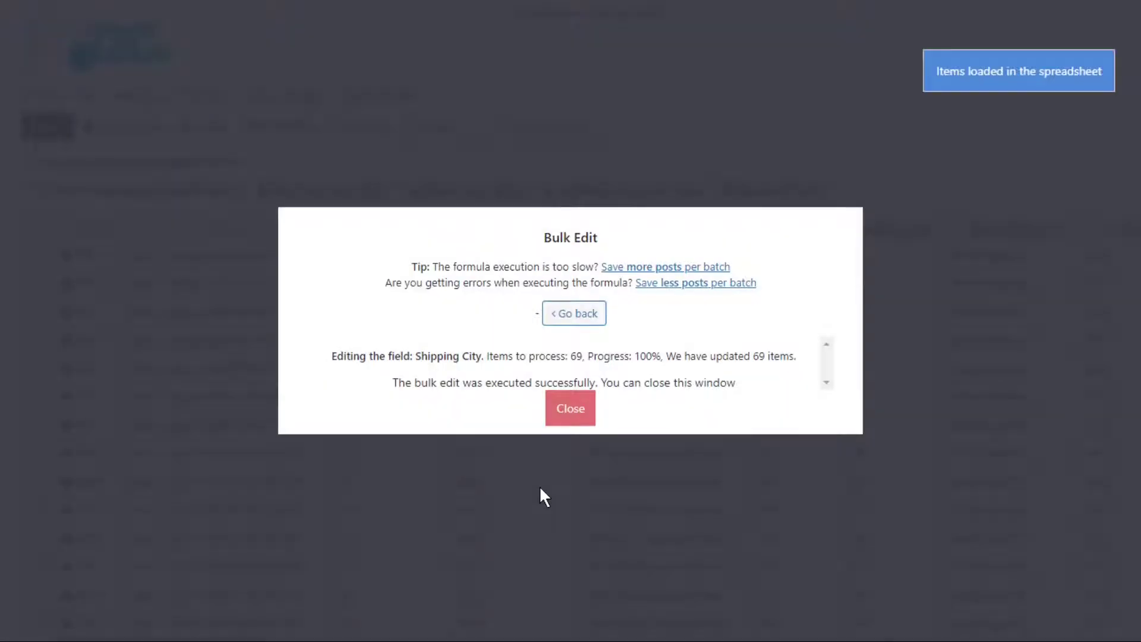
click(579, 414)
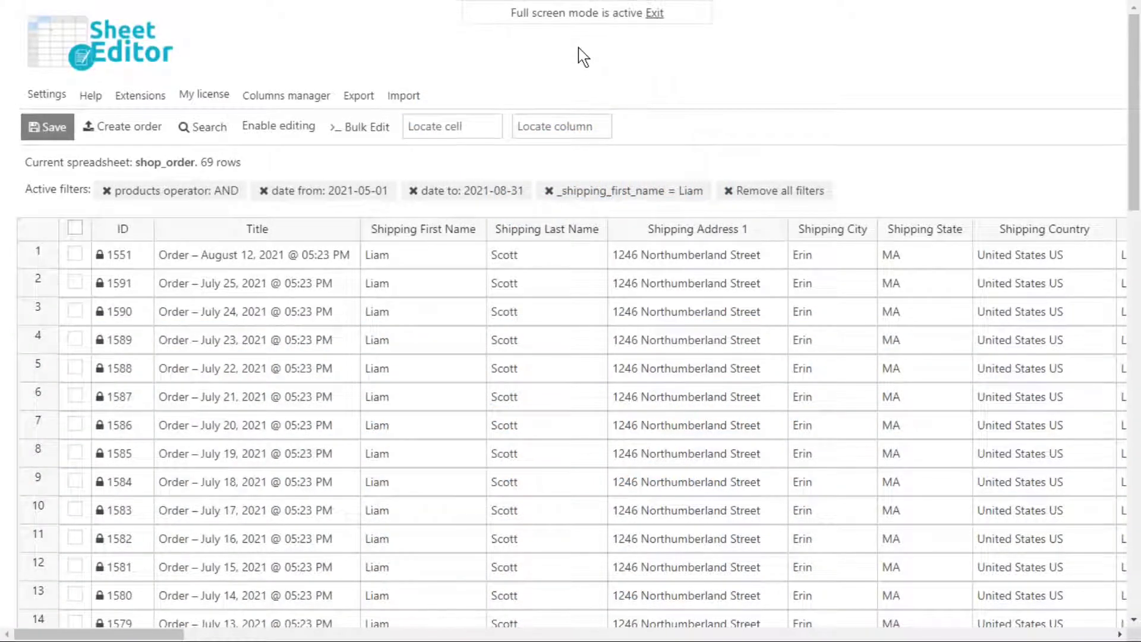
Run a bulk edit setting Shipping State to the fixed value Ontario on the 69 orders.
click(374, 125)
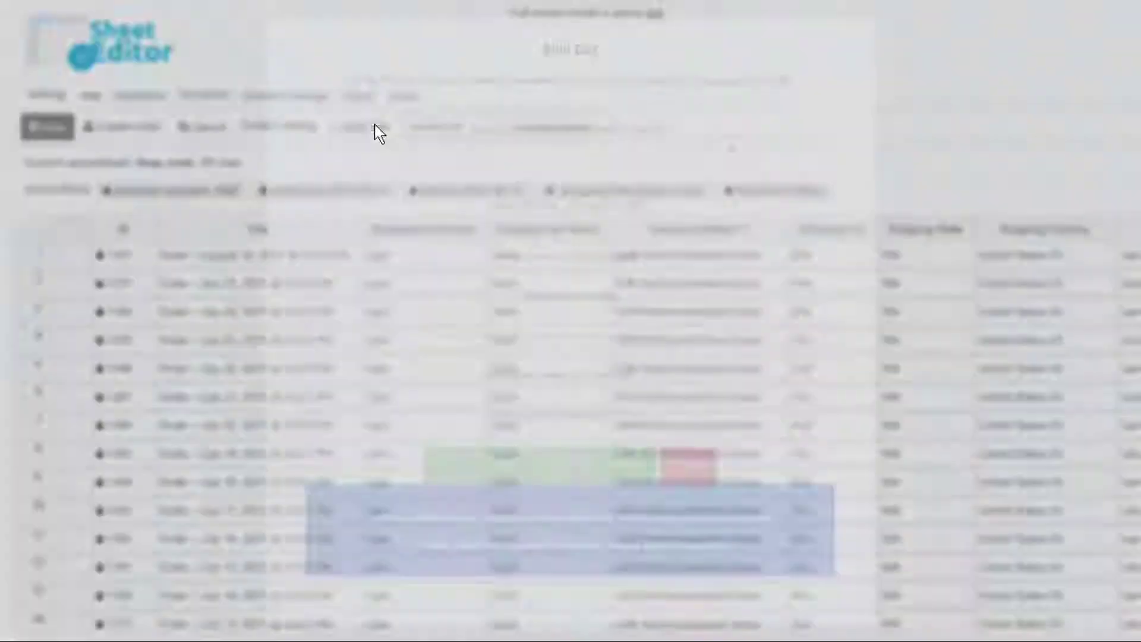
click(634, 237)
text(sh)
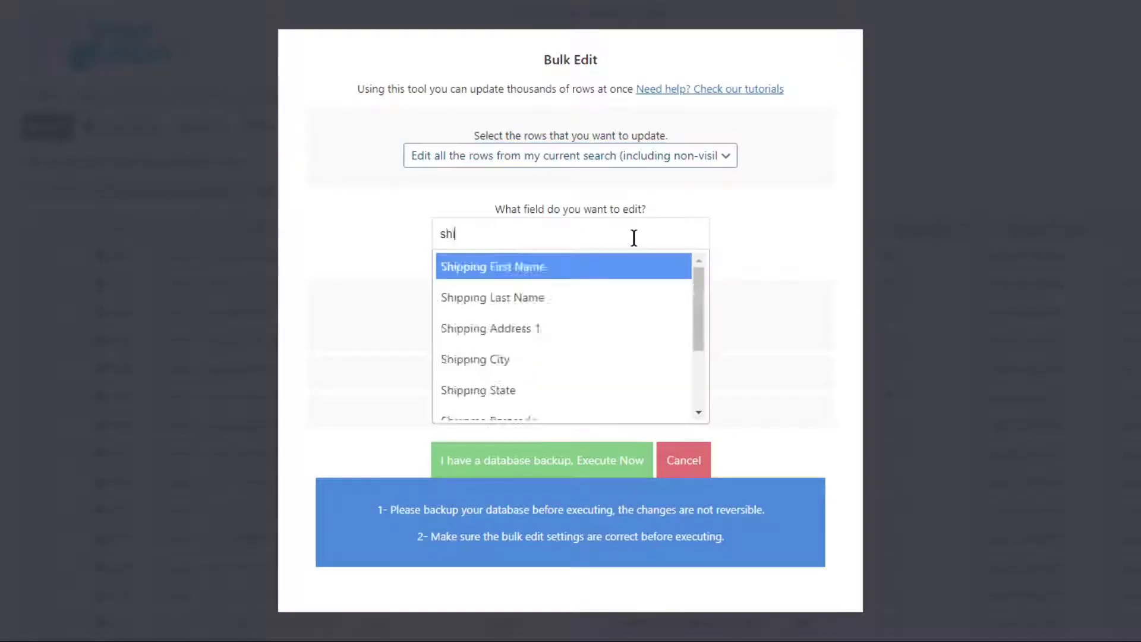
text(ipping)
click(537, 394)
click(547, 332)
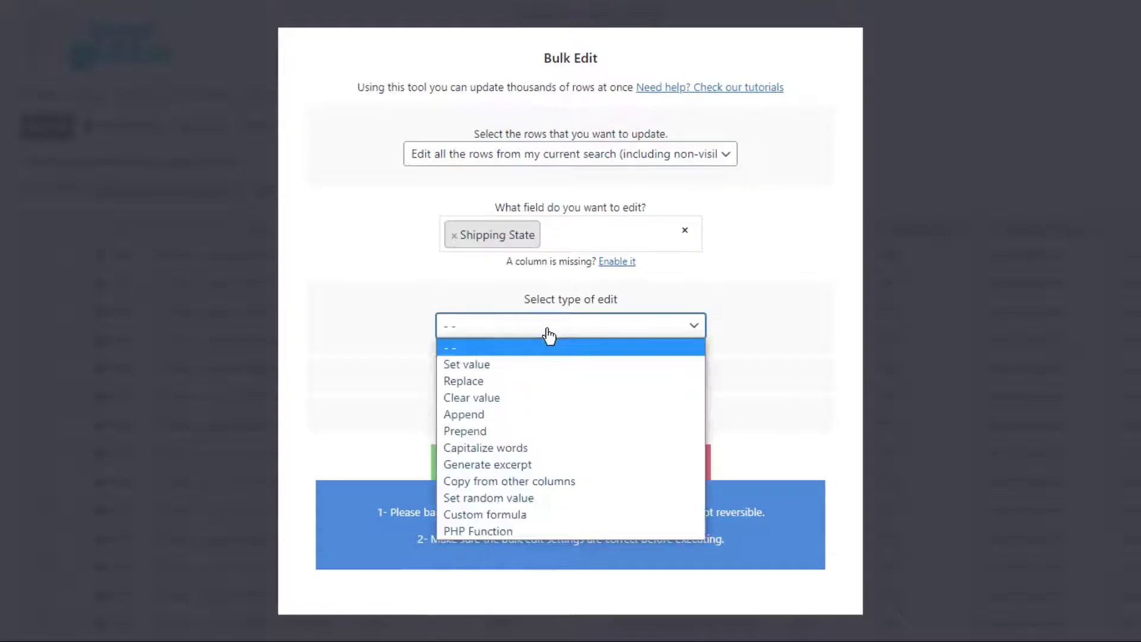
click(535, 363)
click(526, 360)
text(Ontario)
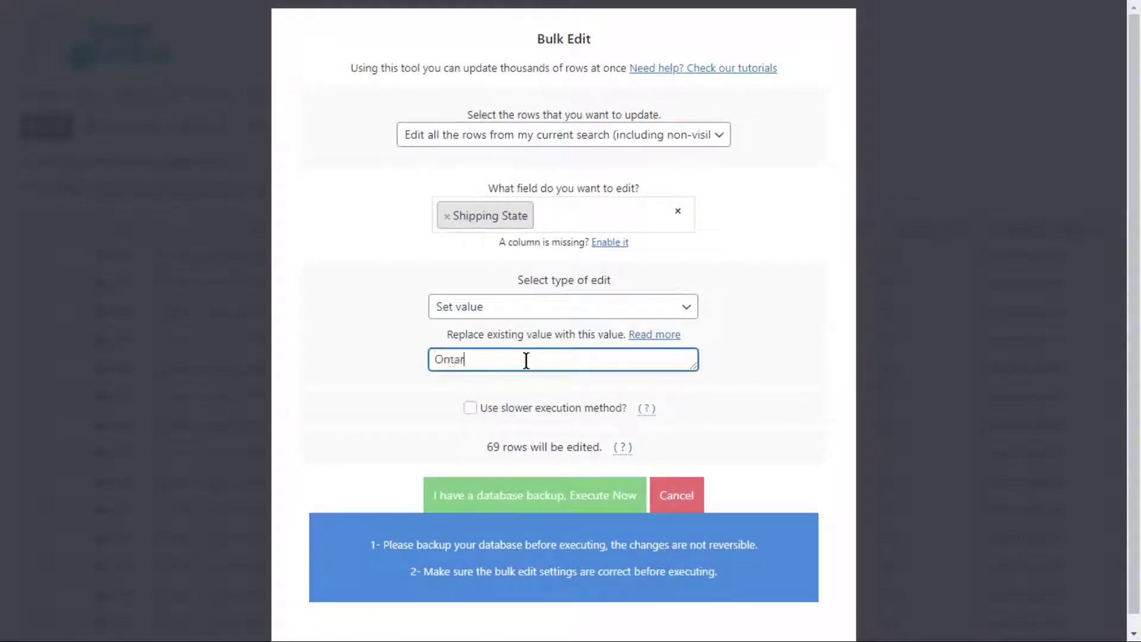
click(537, 501)
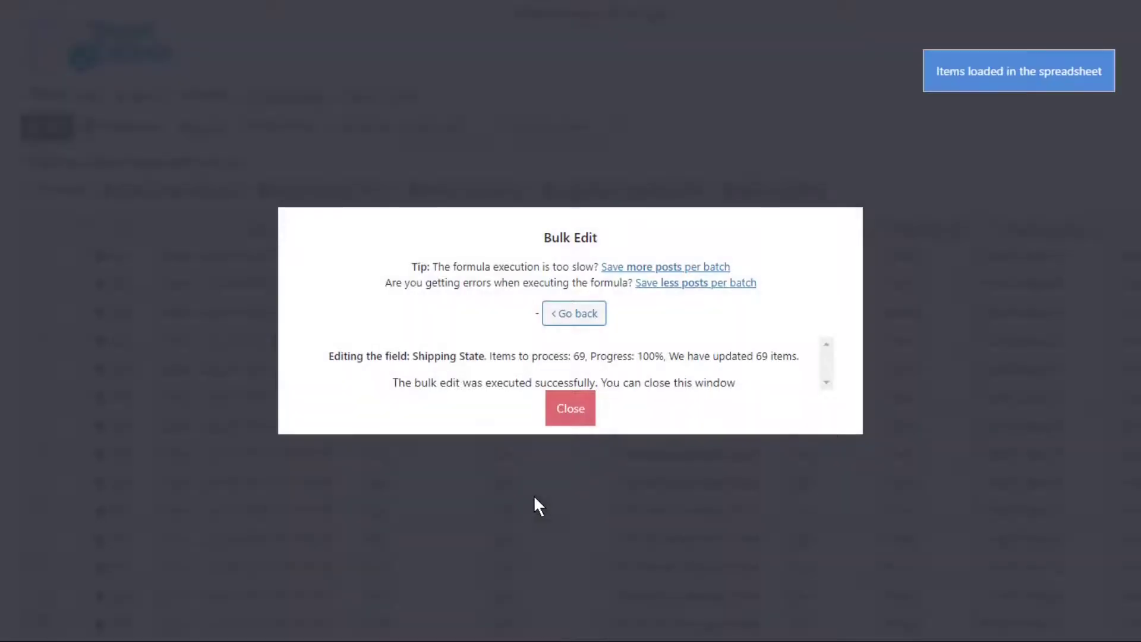
click(572, 416)
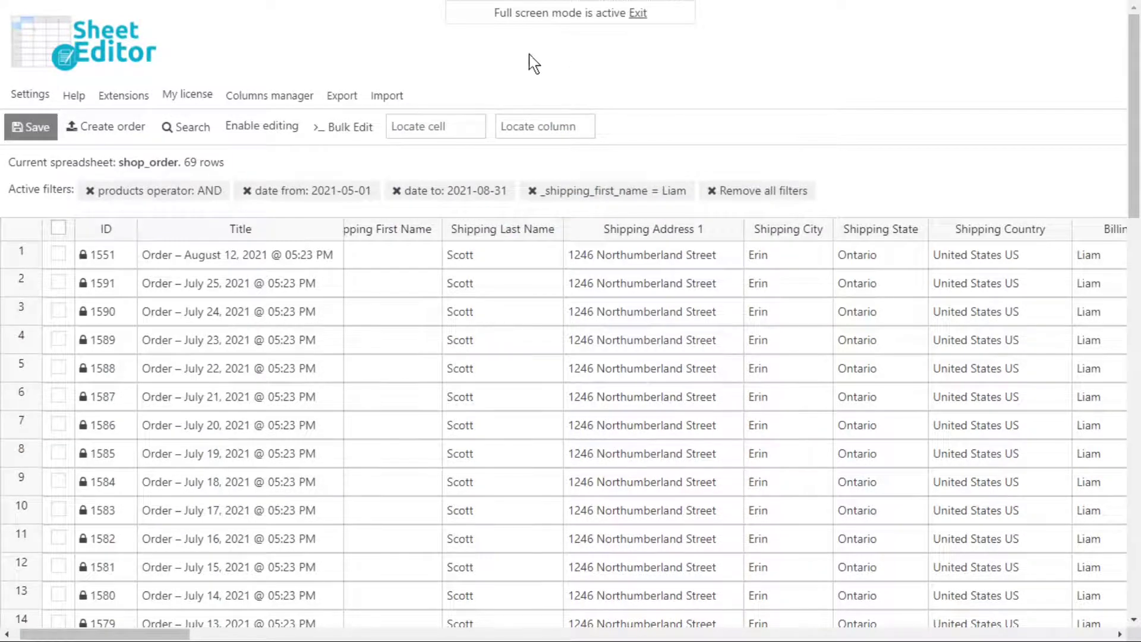
Run a bulk edit setting Shipping Country to Canada on the 69 orders.
click(357, 128)
click(506, 238)
text(shipping c)
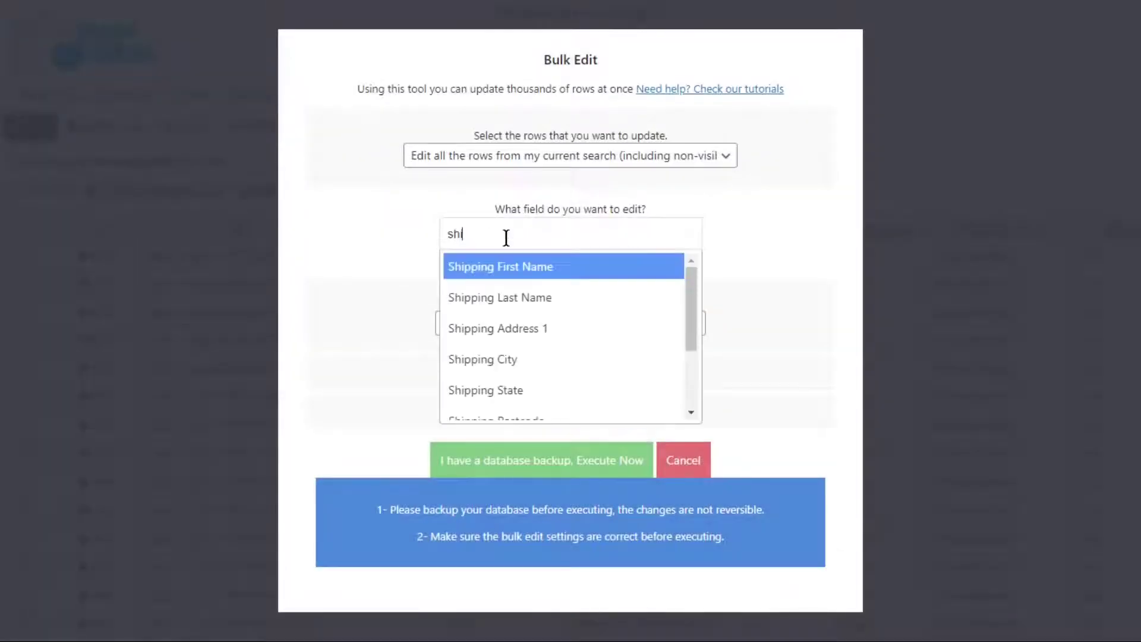
click(518, 304)
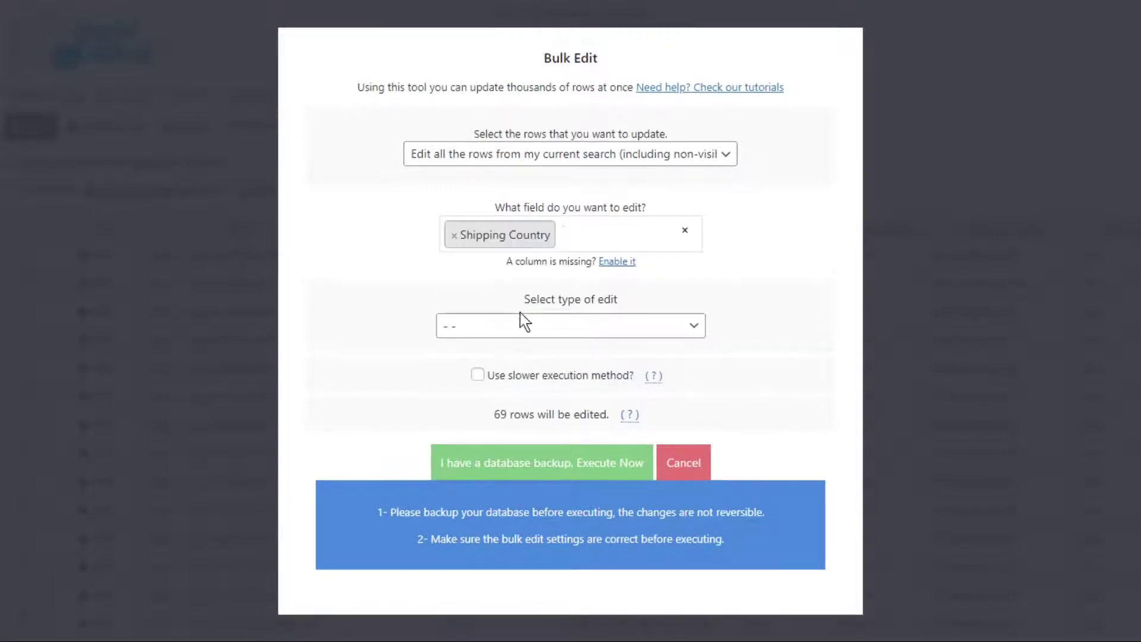
click(521, 325)
click(506, 374)
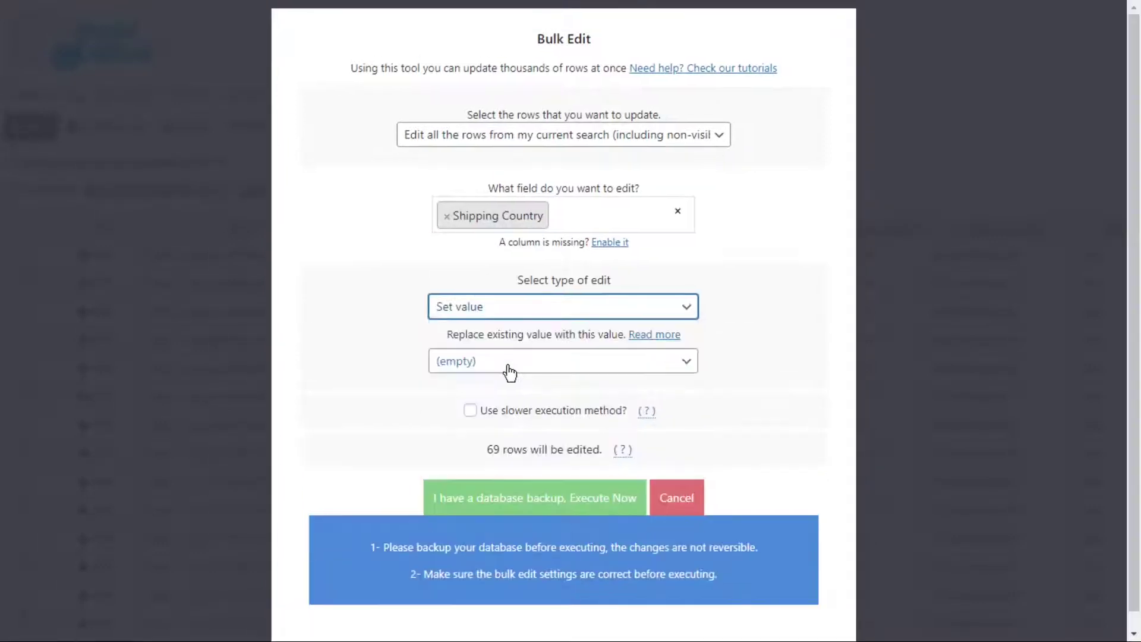
click(509, 372)
text(can)
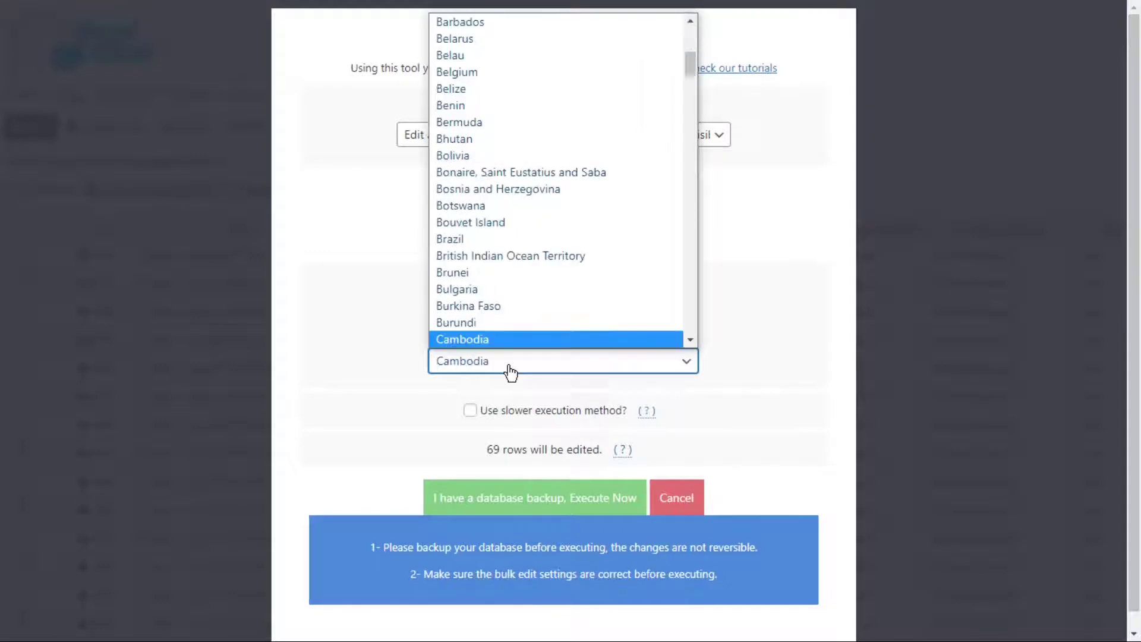
key(Return)
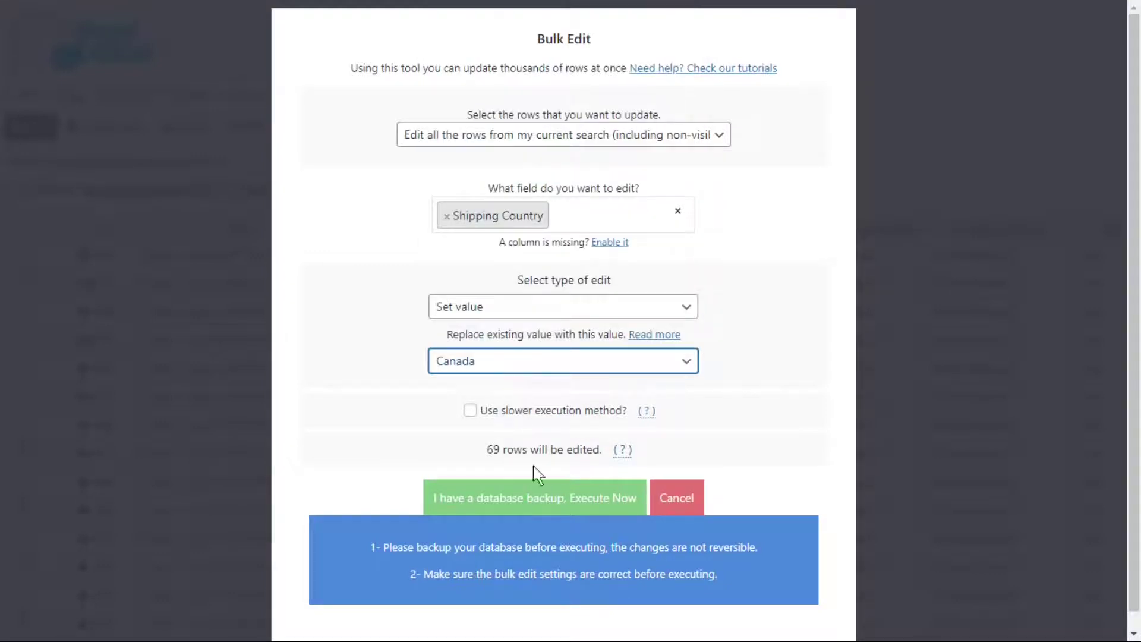
click(538, 498)
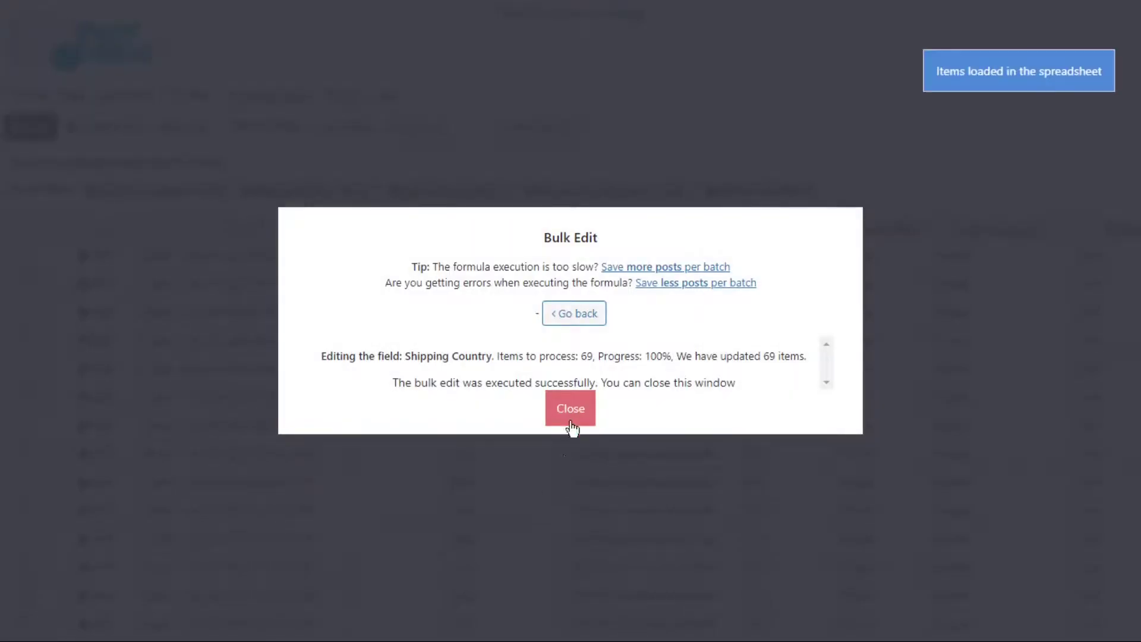
click(574, 409)
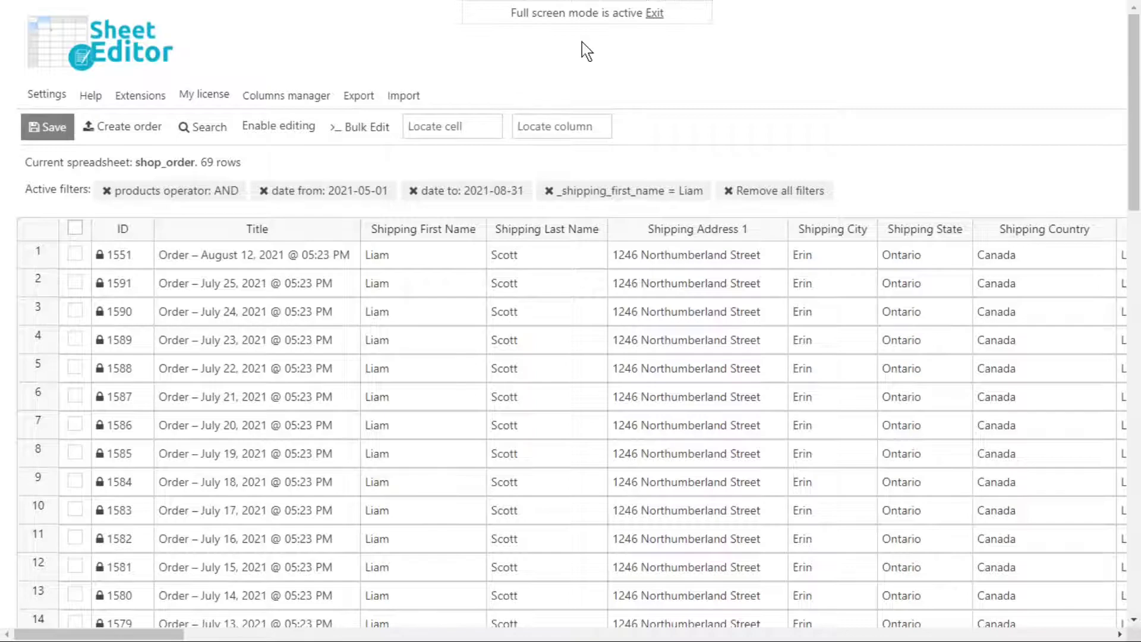
Run a bulk edit setting Shipping First Name to Matthew on the 69 orders.
click(362, 127)
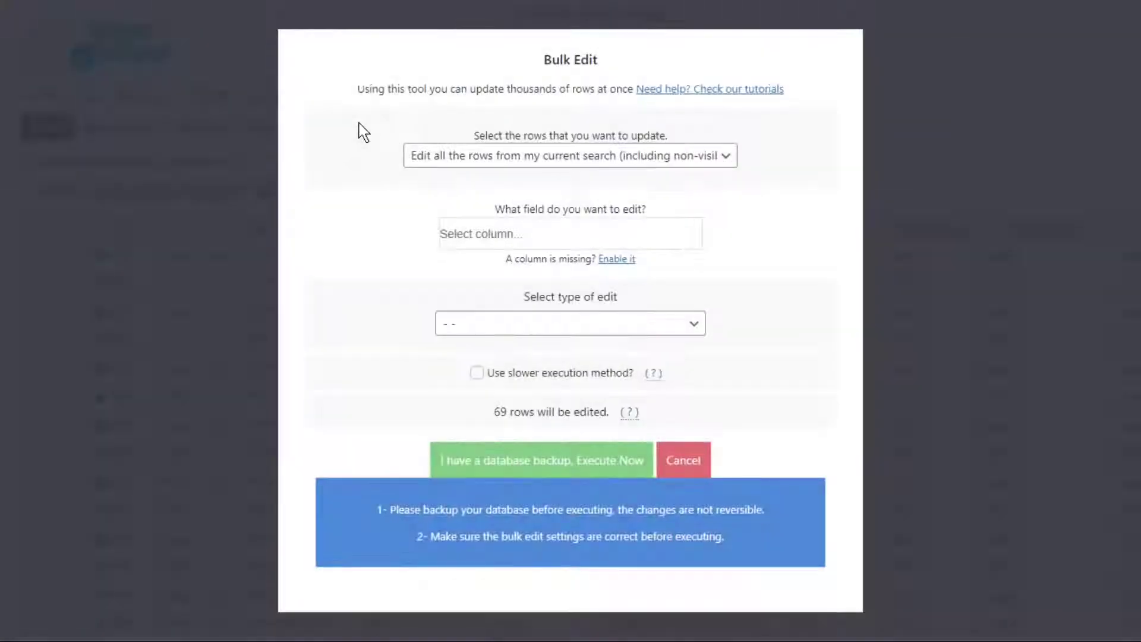
click(472, 239)
text(shipping)
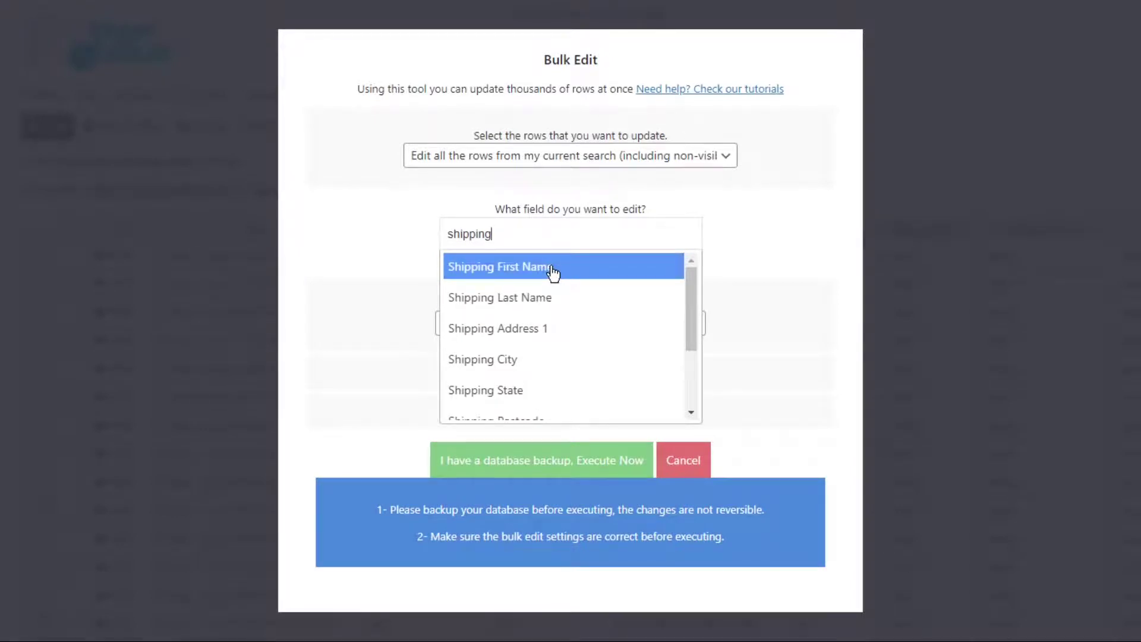
click(551, 272)
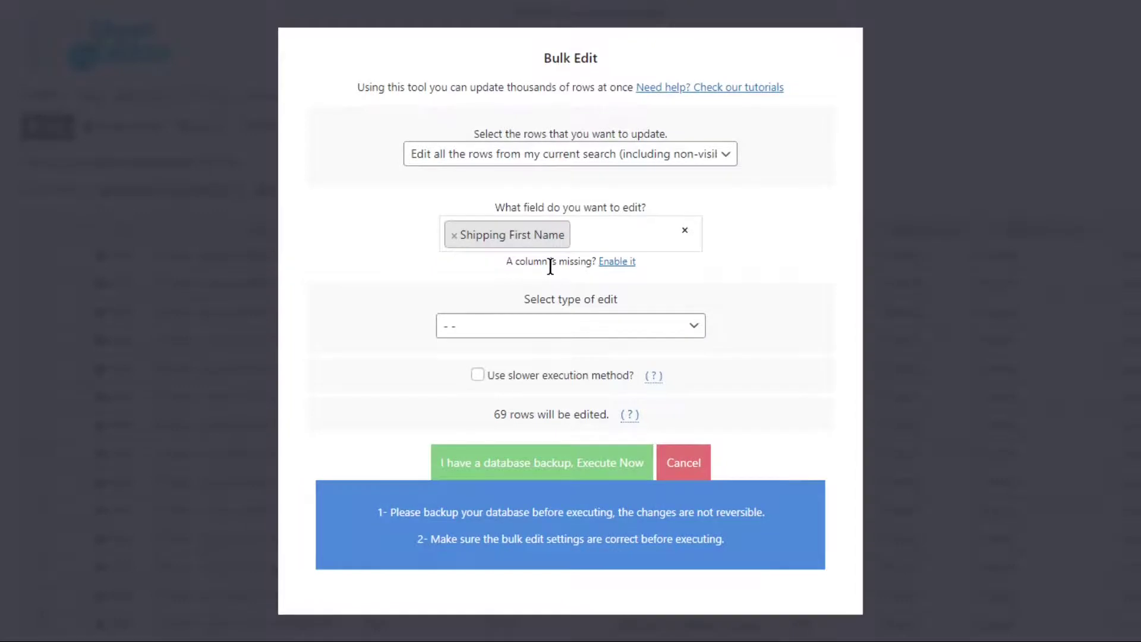
click(545, 326)
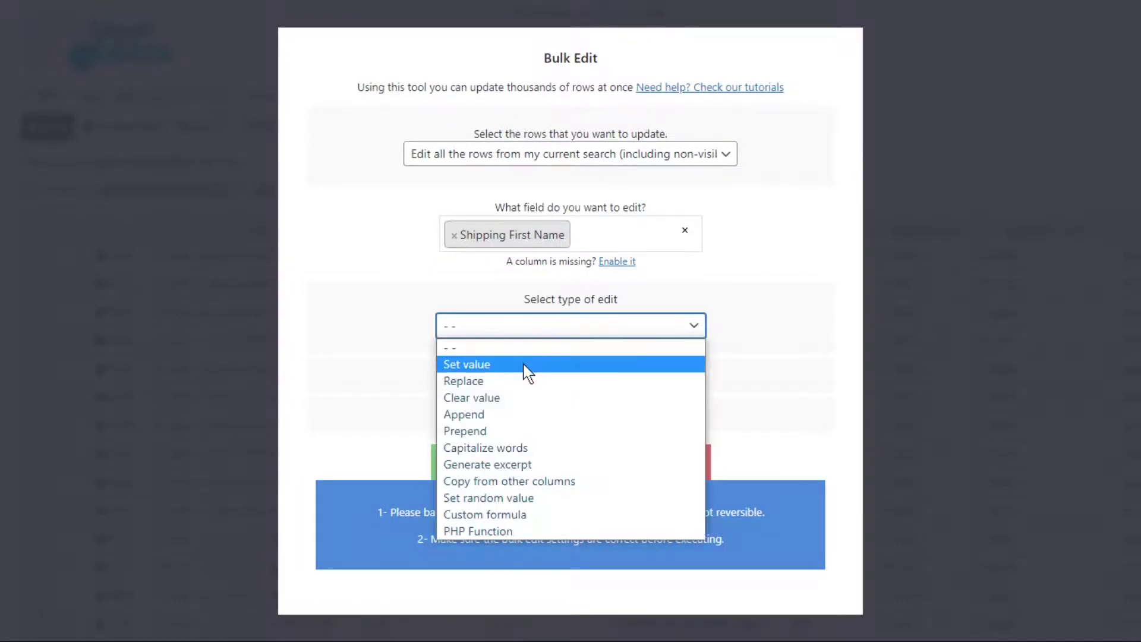
click(526, 367)
click(523, 364)
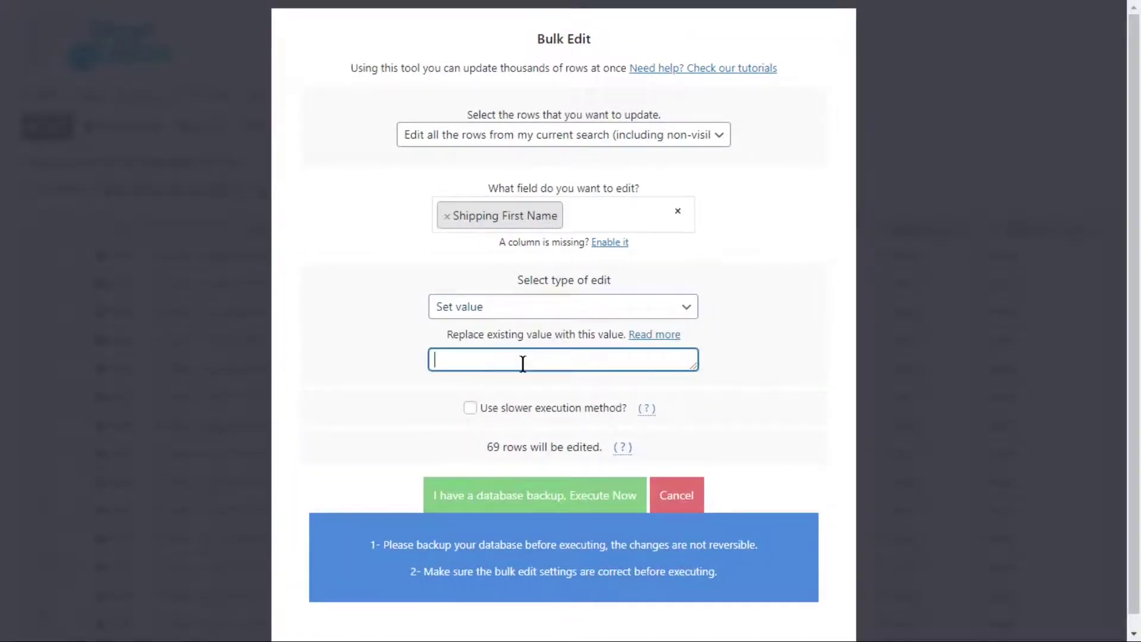
text(Matthew)
click(545, 496)
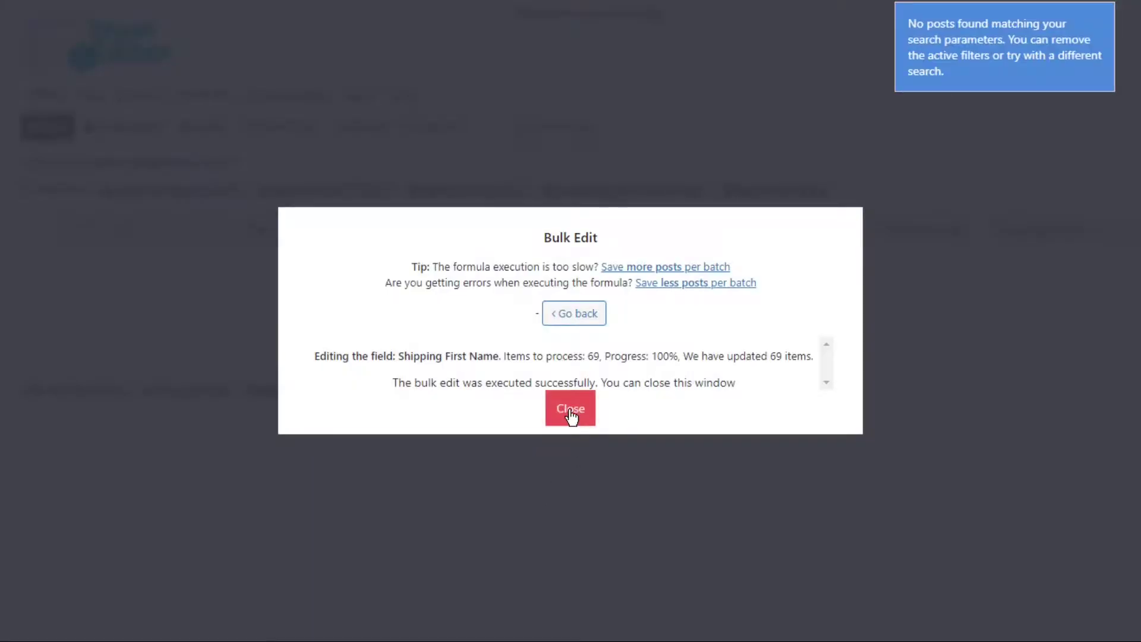
click(571, 416)
Re-run the order search filtered by the new shipping first name instead of the old one.
click(209, 128)
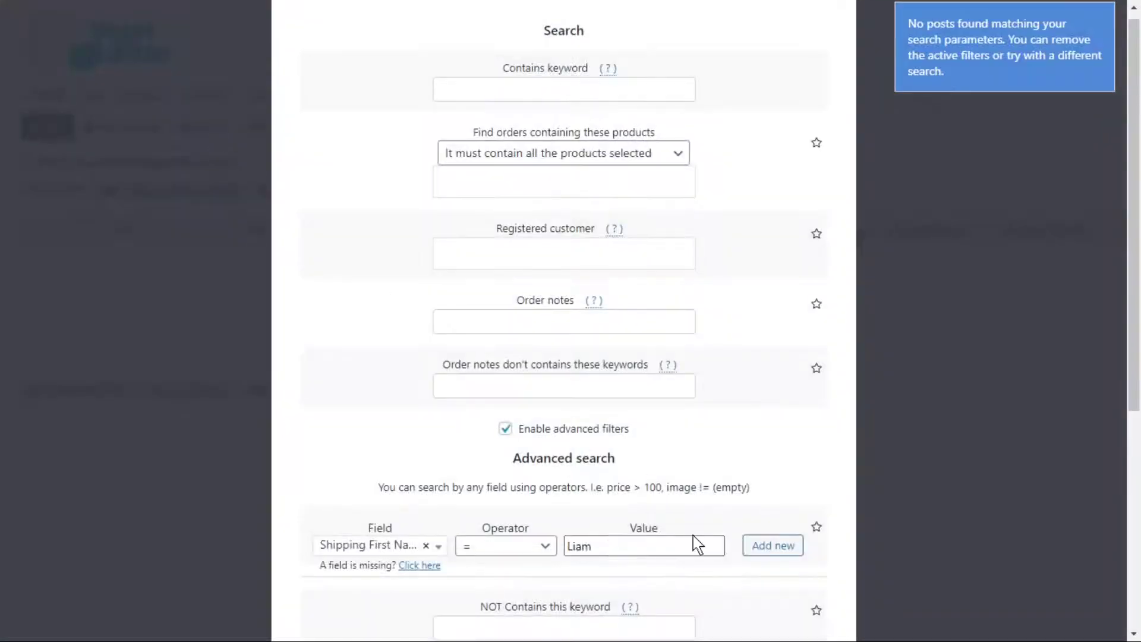
double_click(696, 543)
text(Matthew)
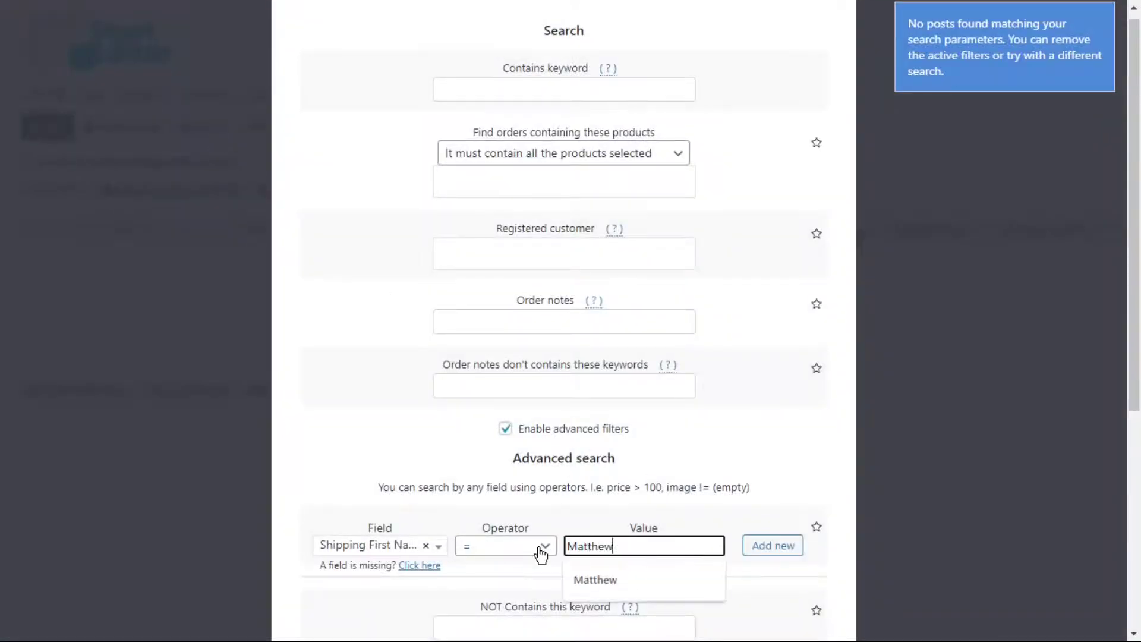
scroll(527, 565, down, 5)
click(516, 561)
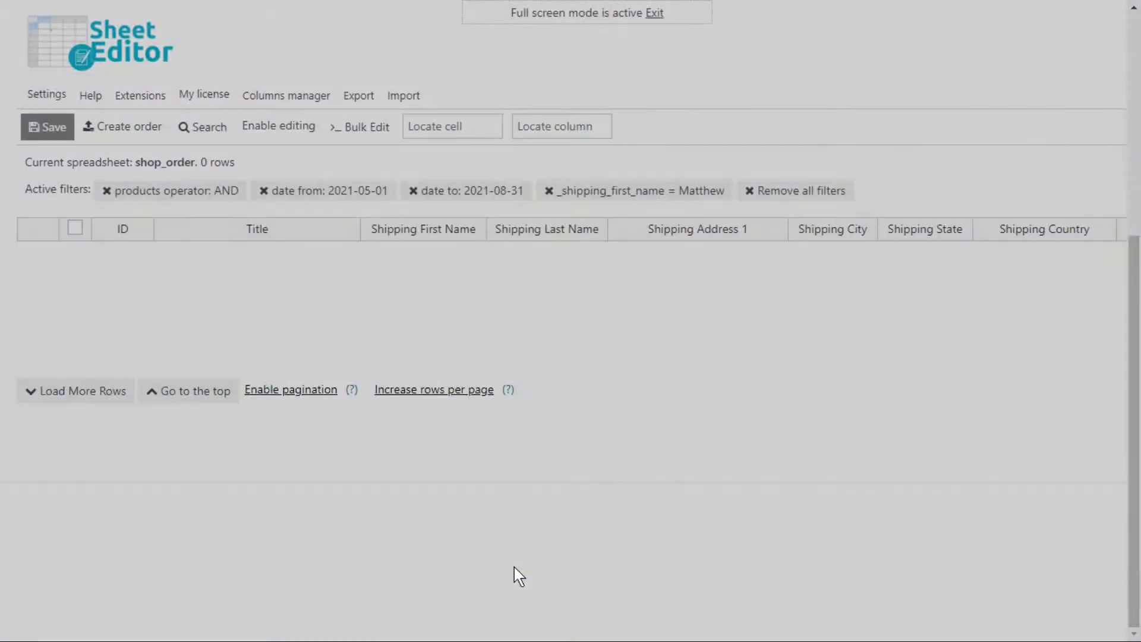